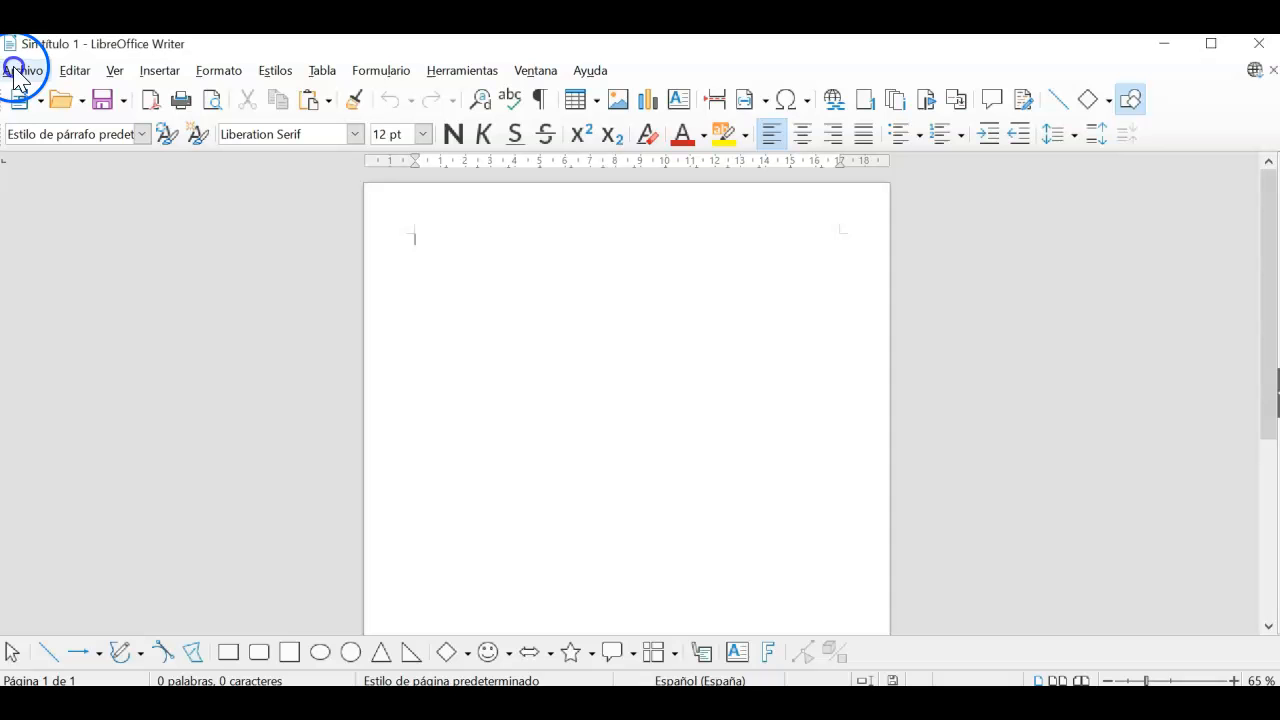
Step: Open recursop16.odt from the Descargas folder via Archivo > Abrir
click(45, 114)
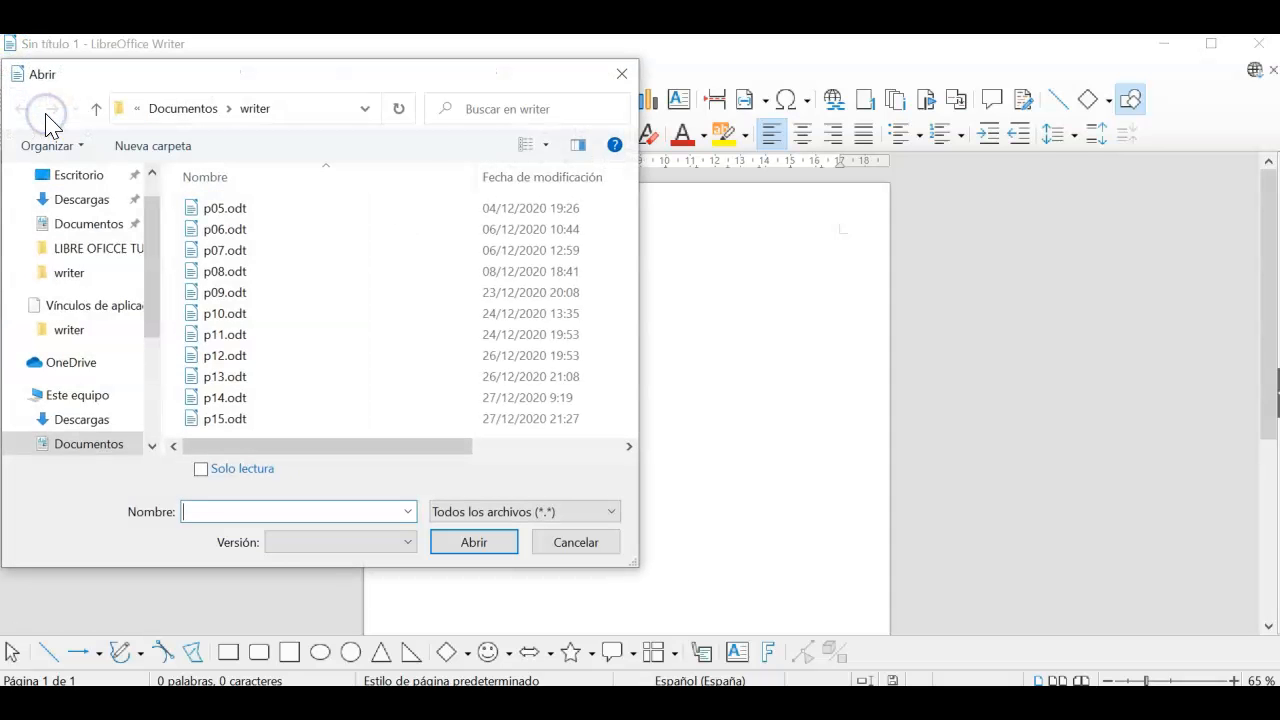
click(86, 203)
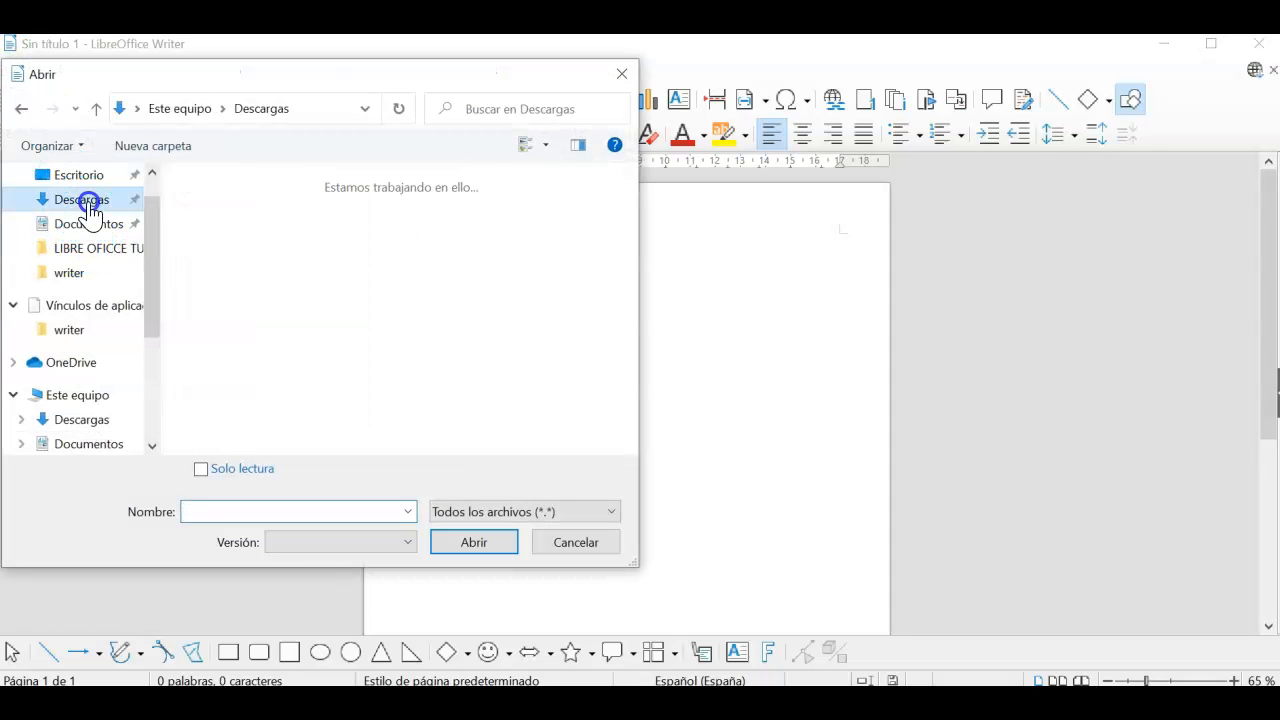
click(255, 214)
click(482, 542)
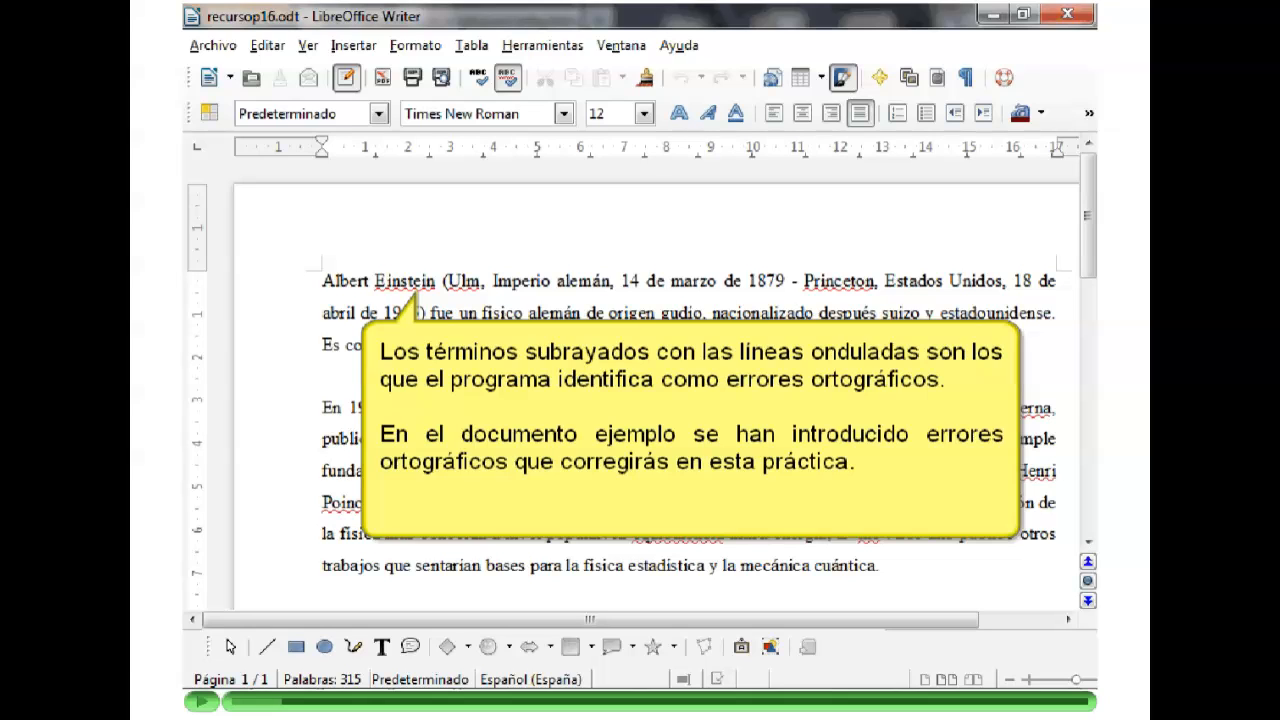
click(201, 701)
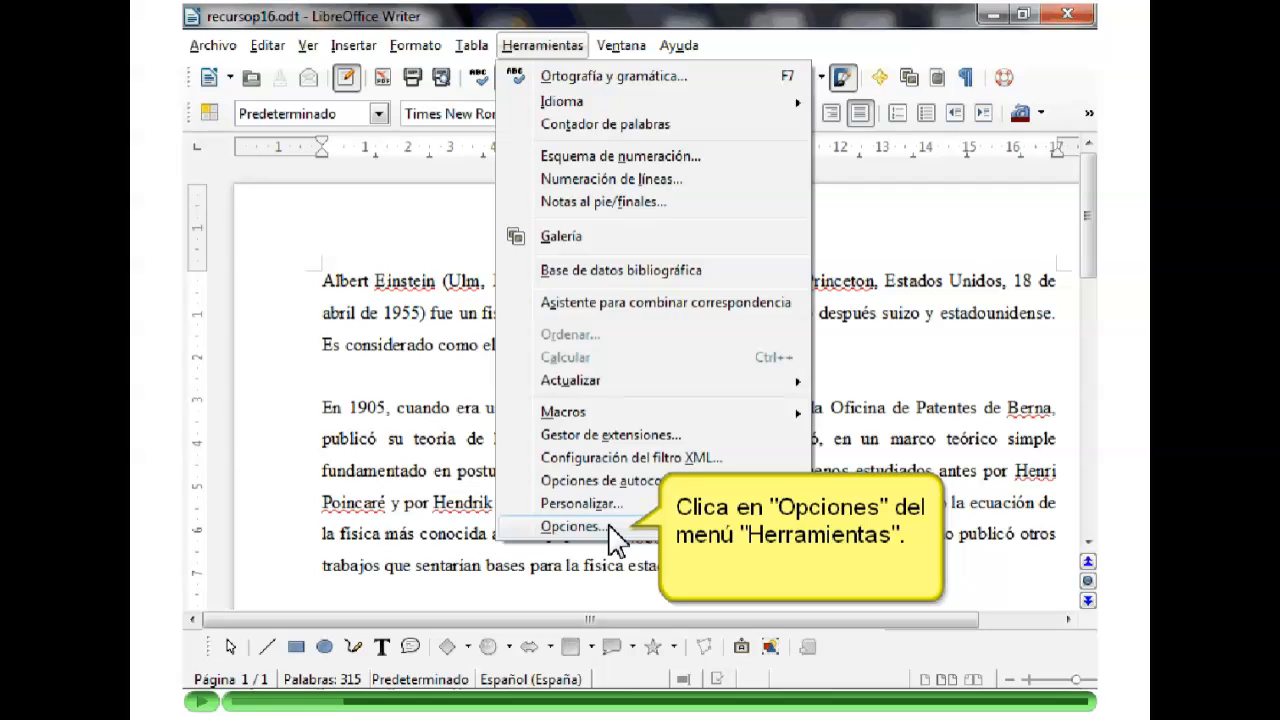
click(203, 703)
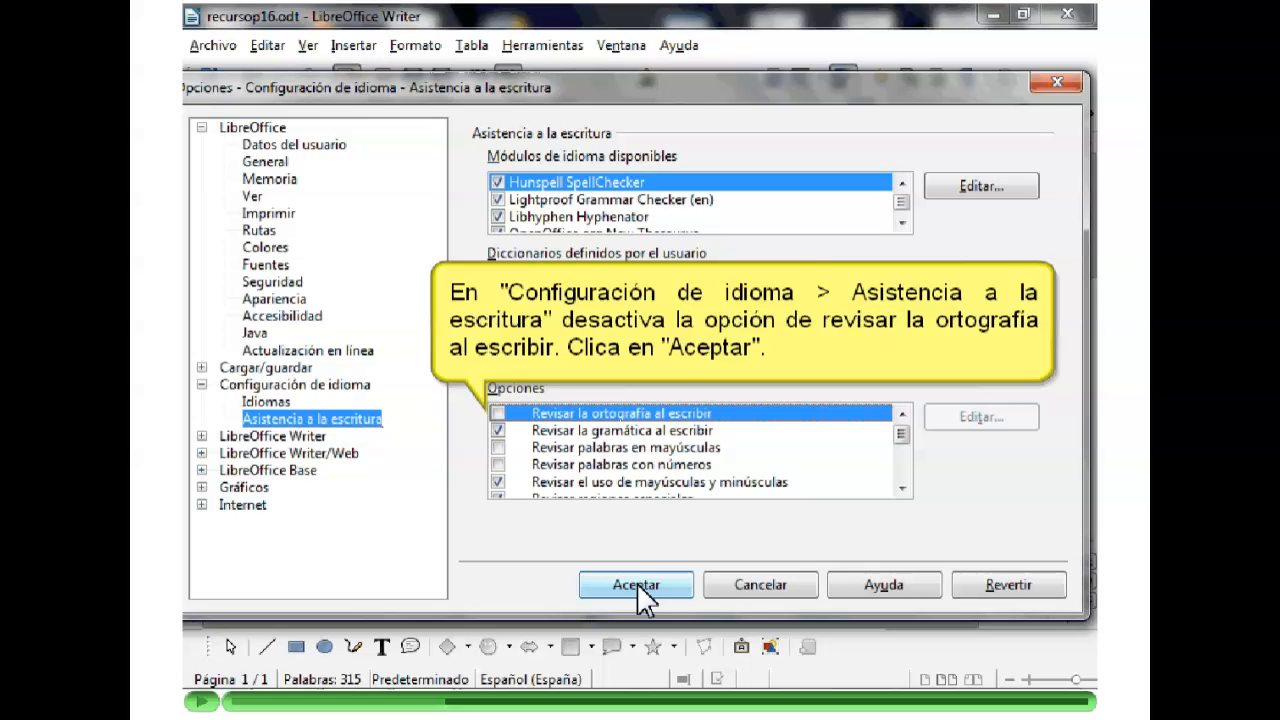
click(202, 702)
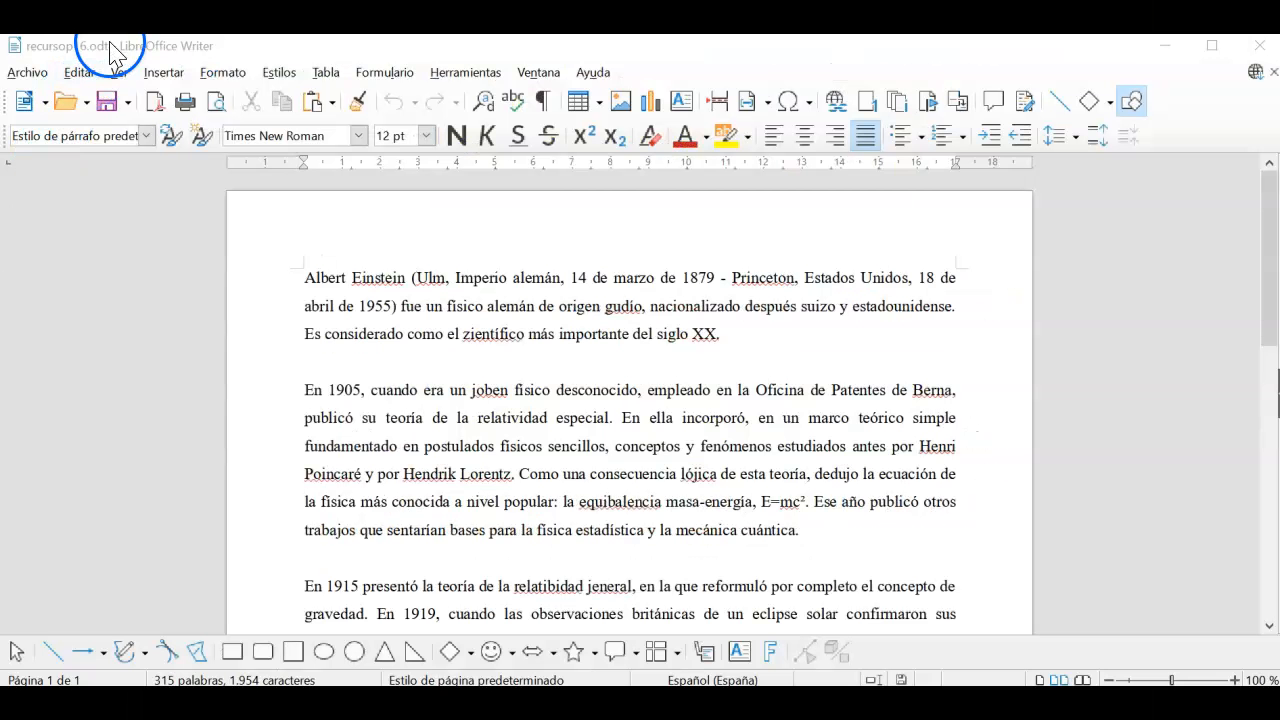
Step: Go to Herramientas > Opciones > Configuración de idiomas > Ayudas de escritura
click(447, 78)
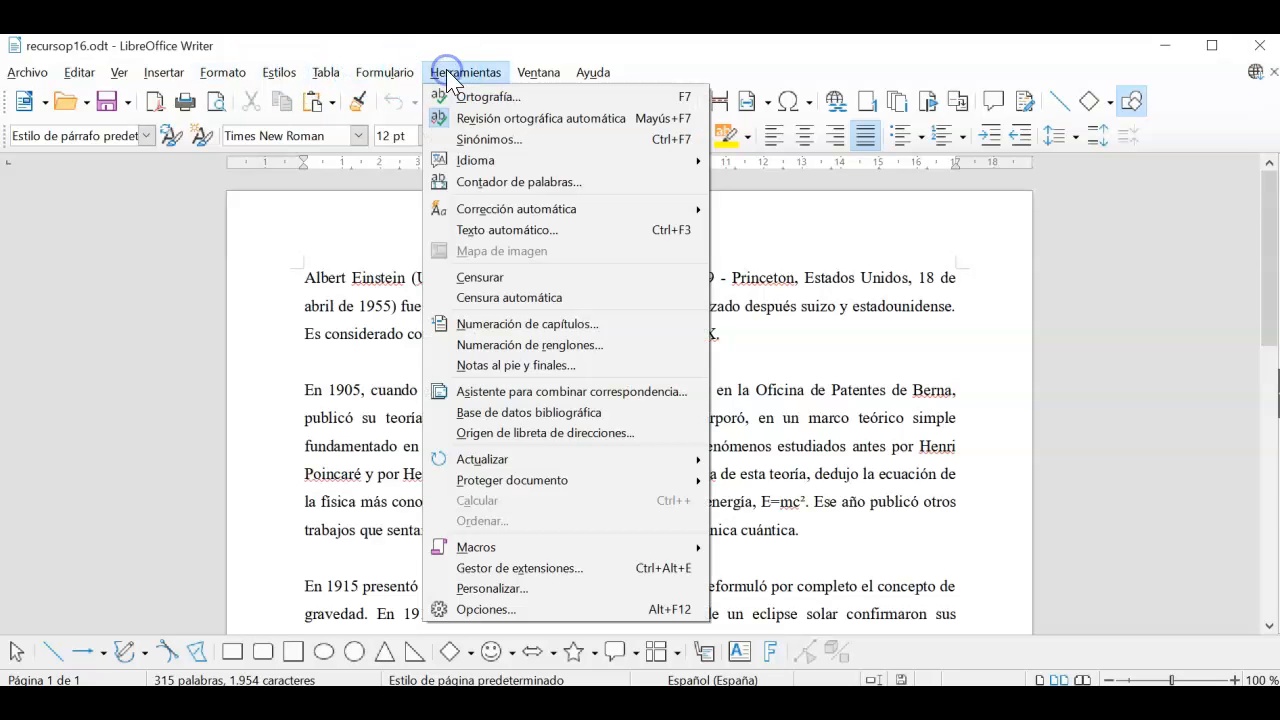
click(499, 612)
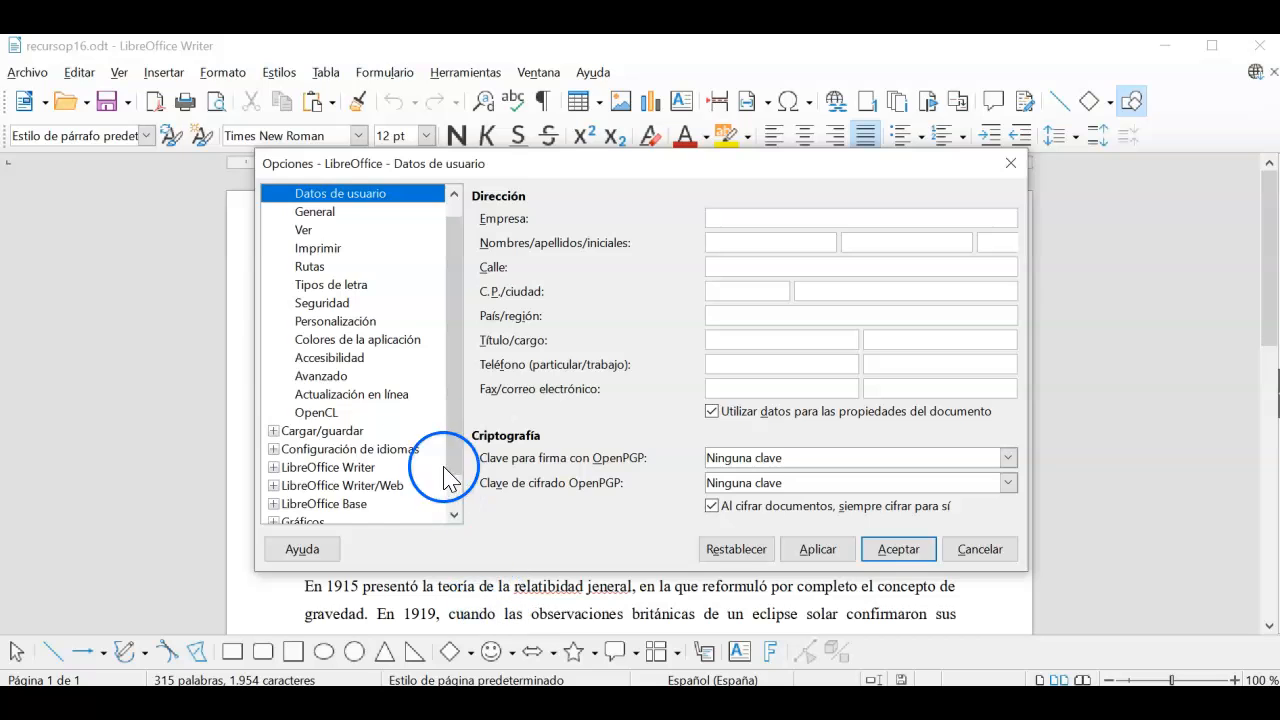
click(273, 449)
scroll(274, 452, down, 2)
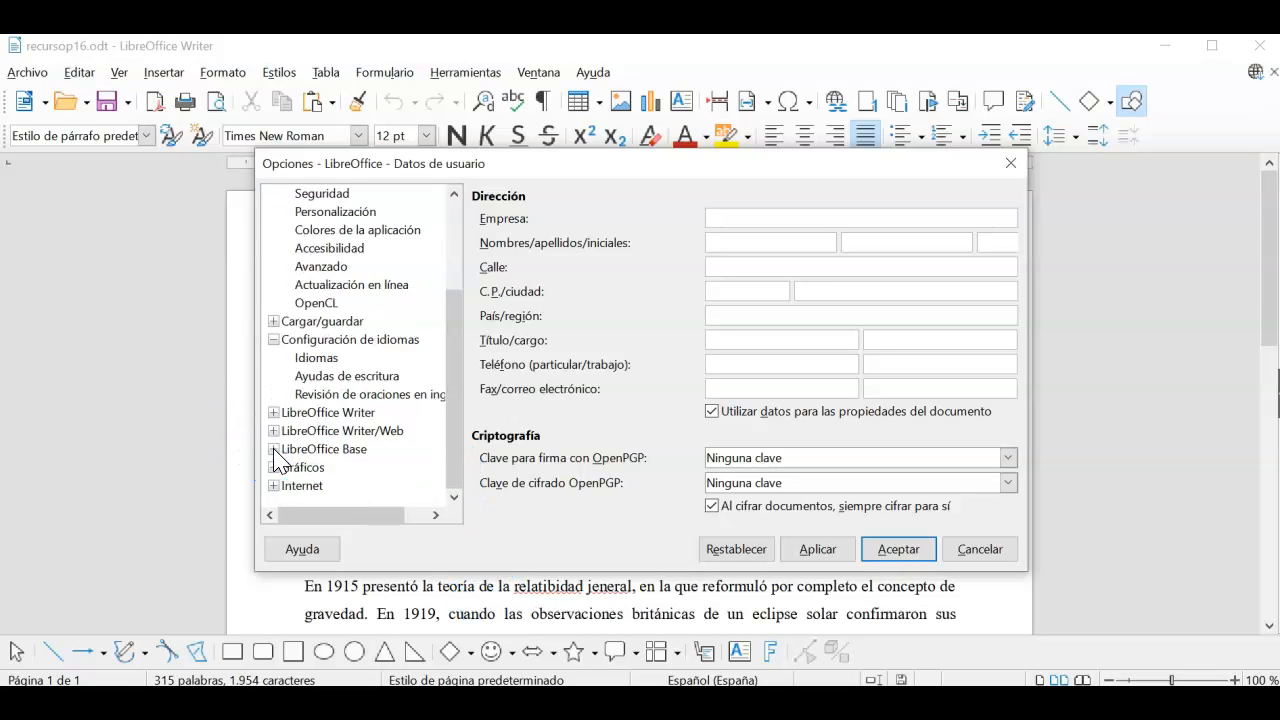
click(345, 378)
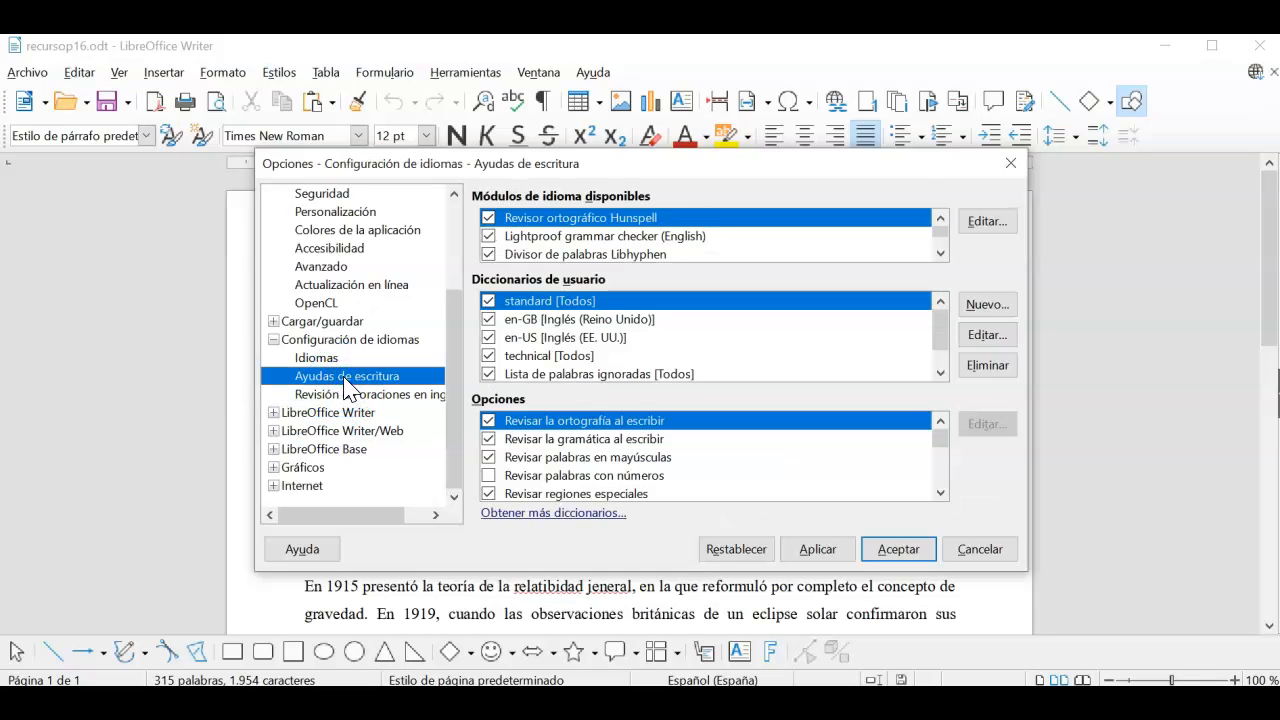
Step: Uncheck 'Revisar la ortografía al escribir', then apply and confirm the options
click(612, 422)
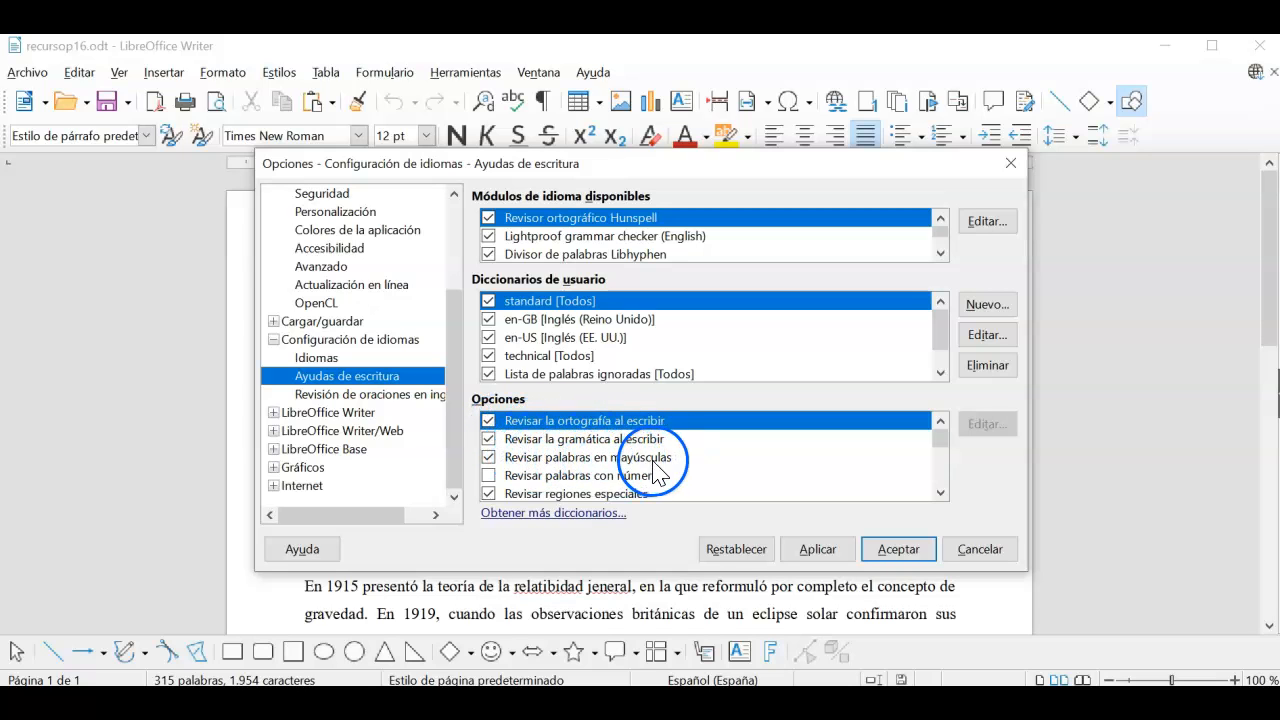
click(940, 493)
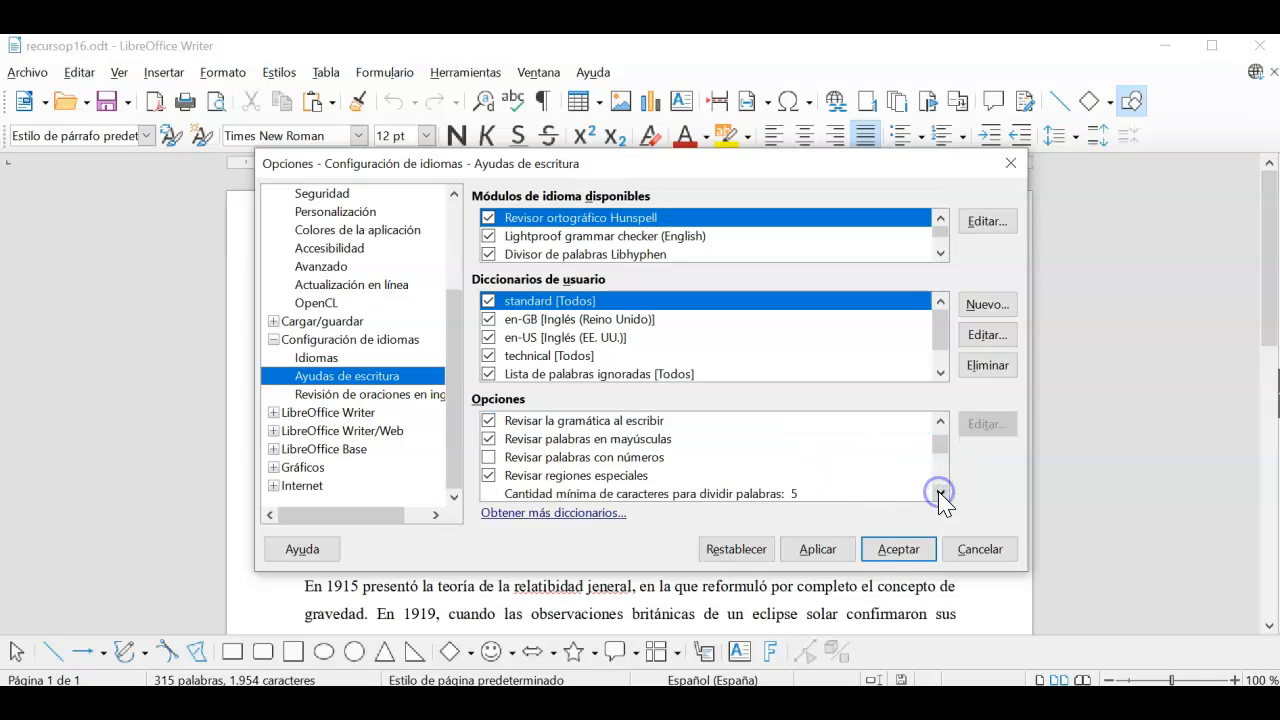
click(940, 493)
click(940, 493)
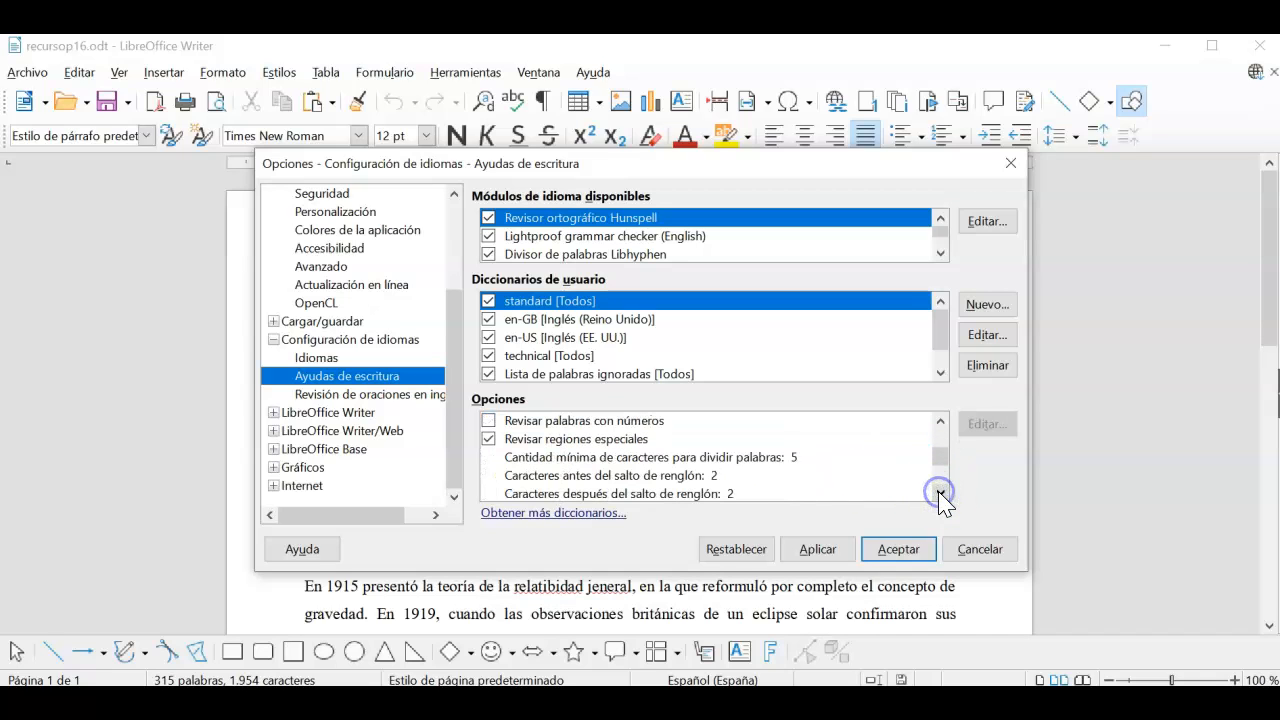
click(940, 493)
click(940, 493)
click(940, 493)
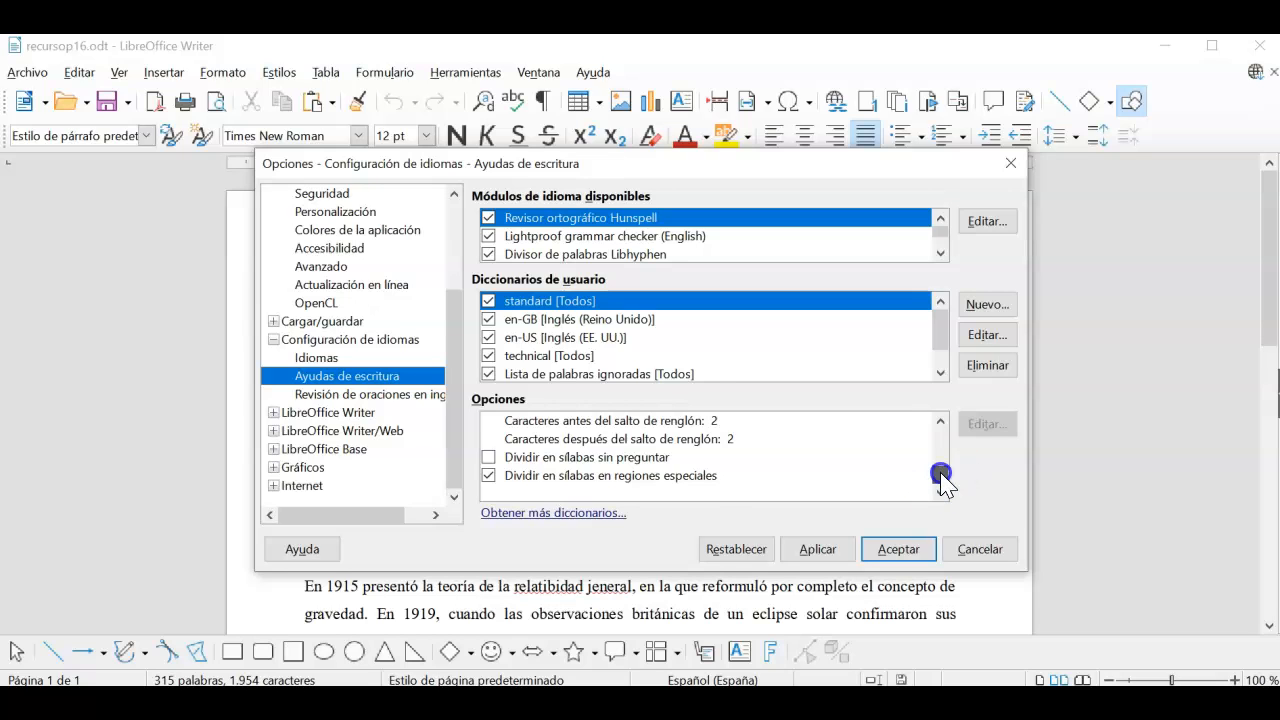
drag(940, 474, 939, 420)
click(488, 420)
click(838, 553)
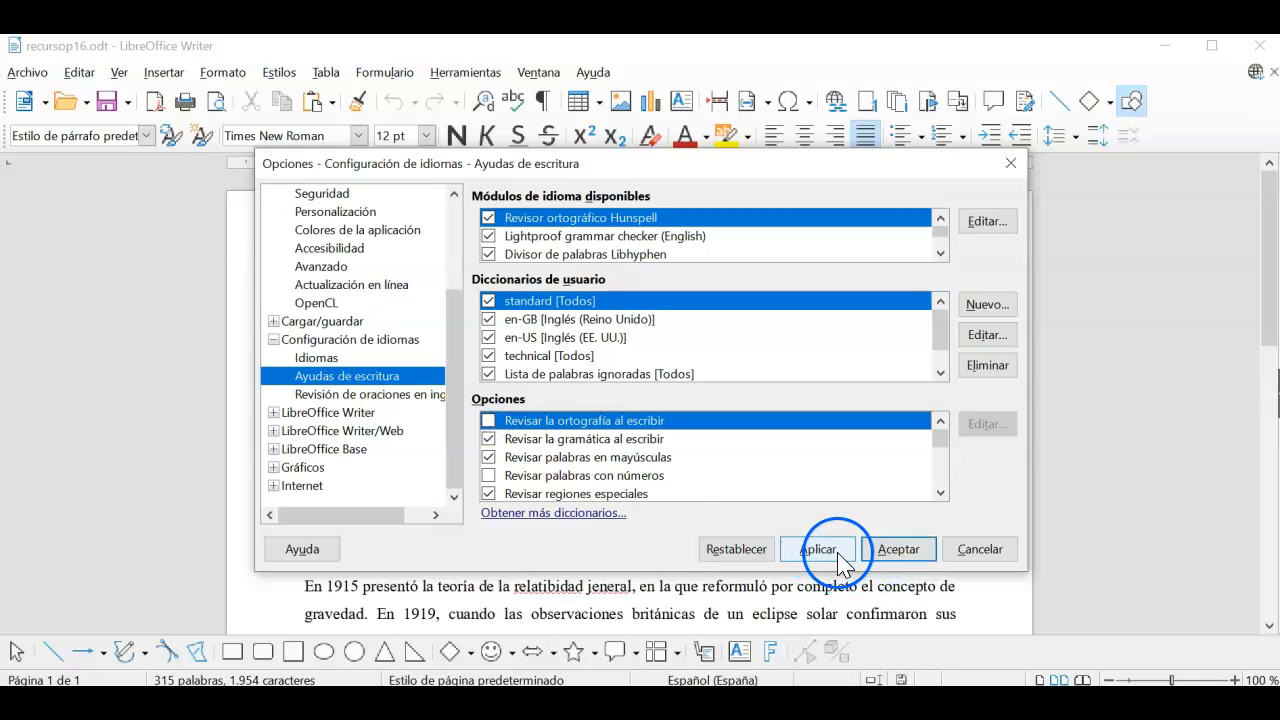
click(897, 549)
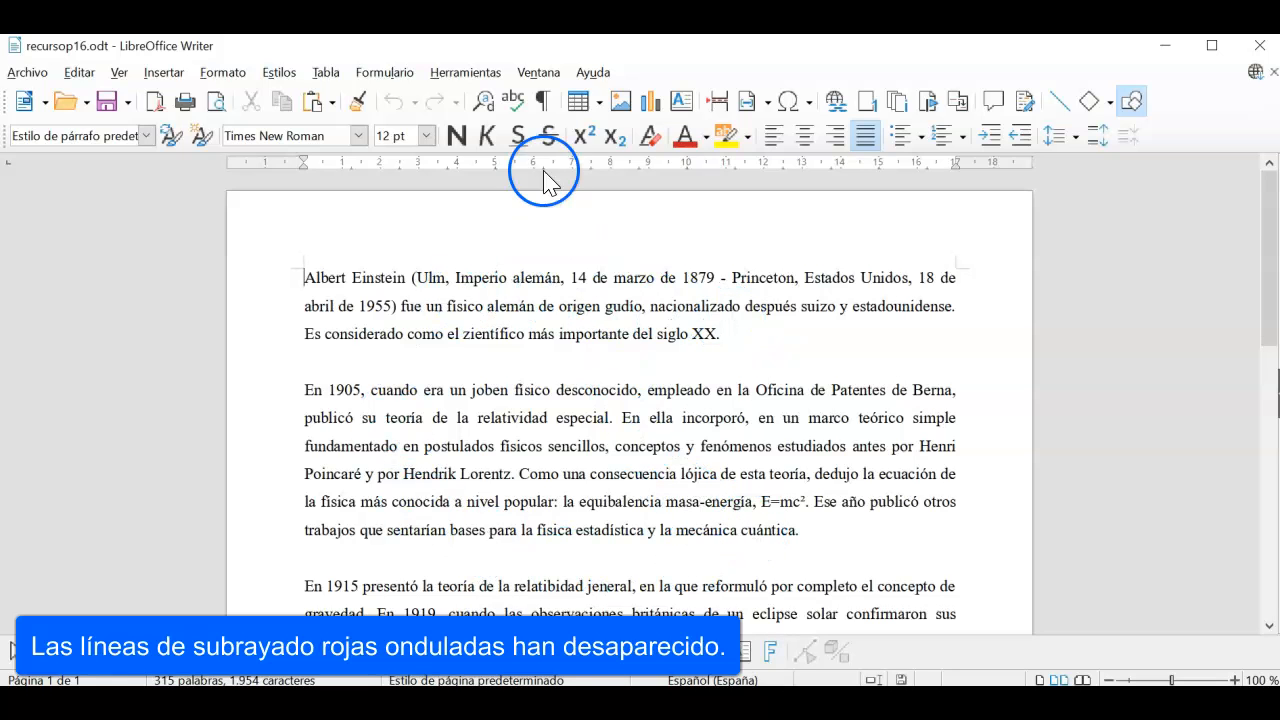
Step: Toggle Revisión ortográfica automática on and off several times, leaving it on
click(477, 76)
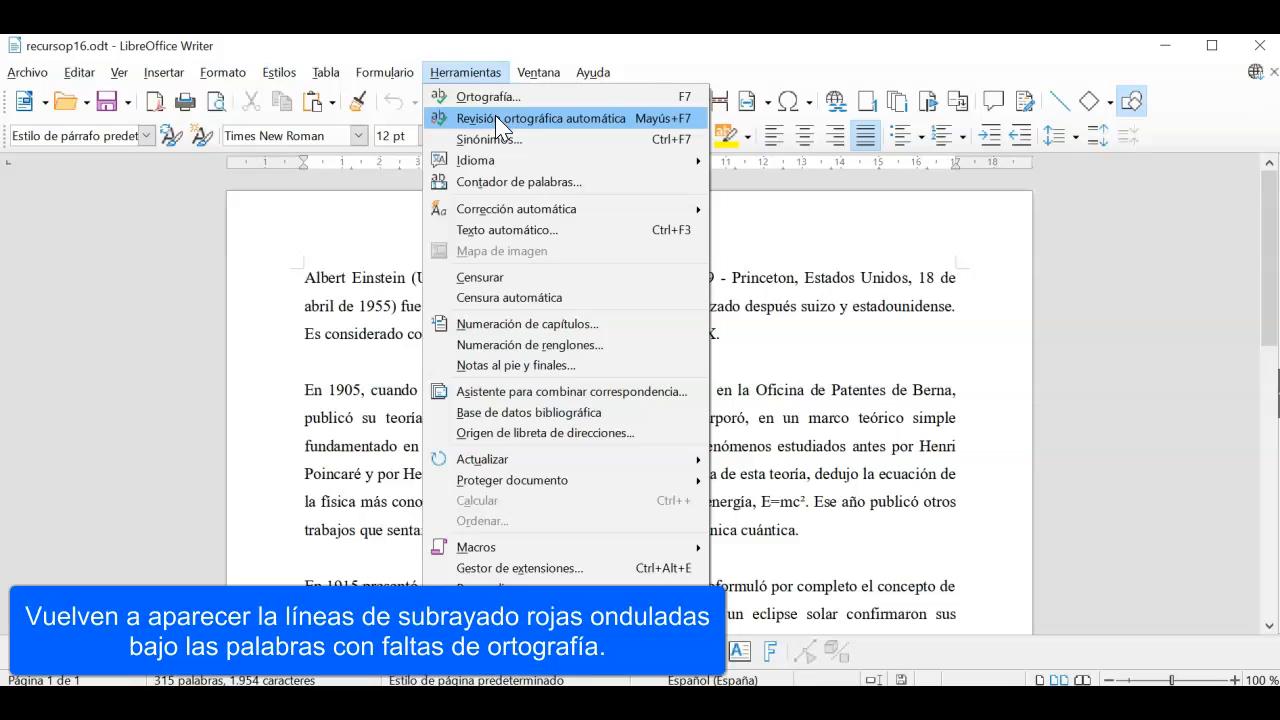
click(495, 116)
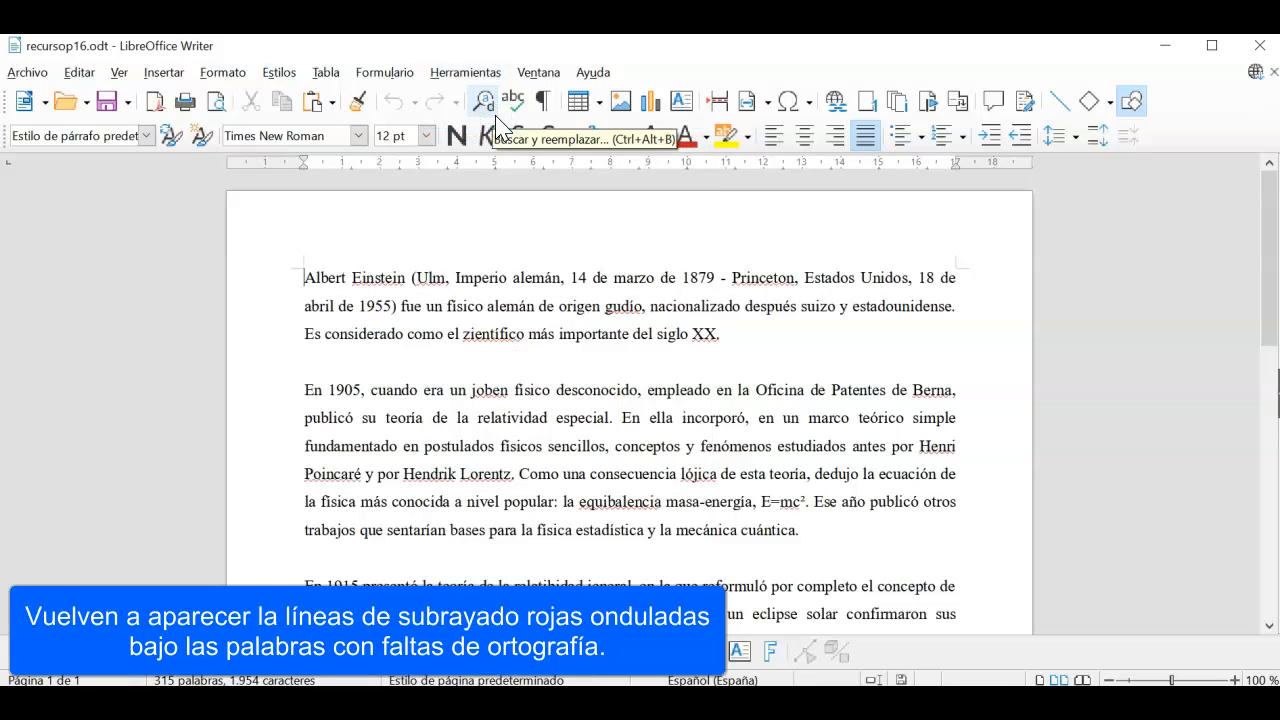
click(455, 74)
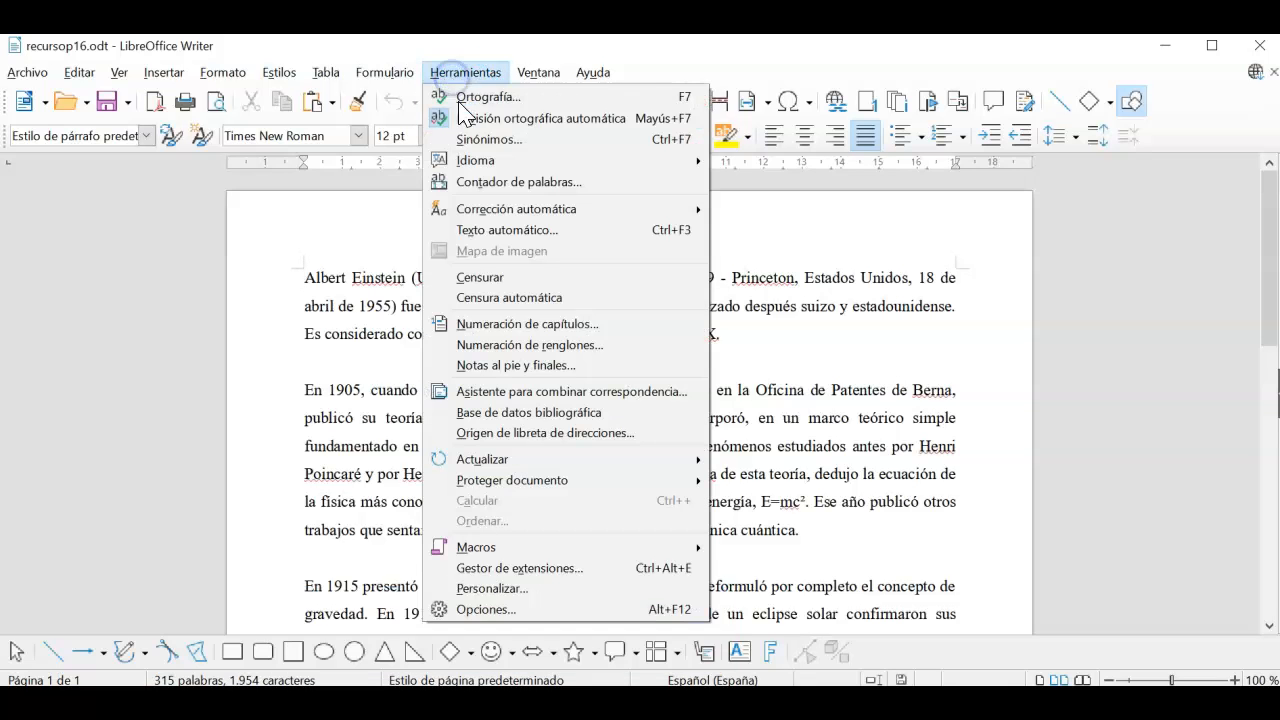
click(463, 118)
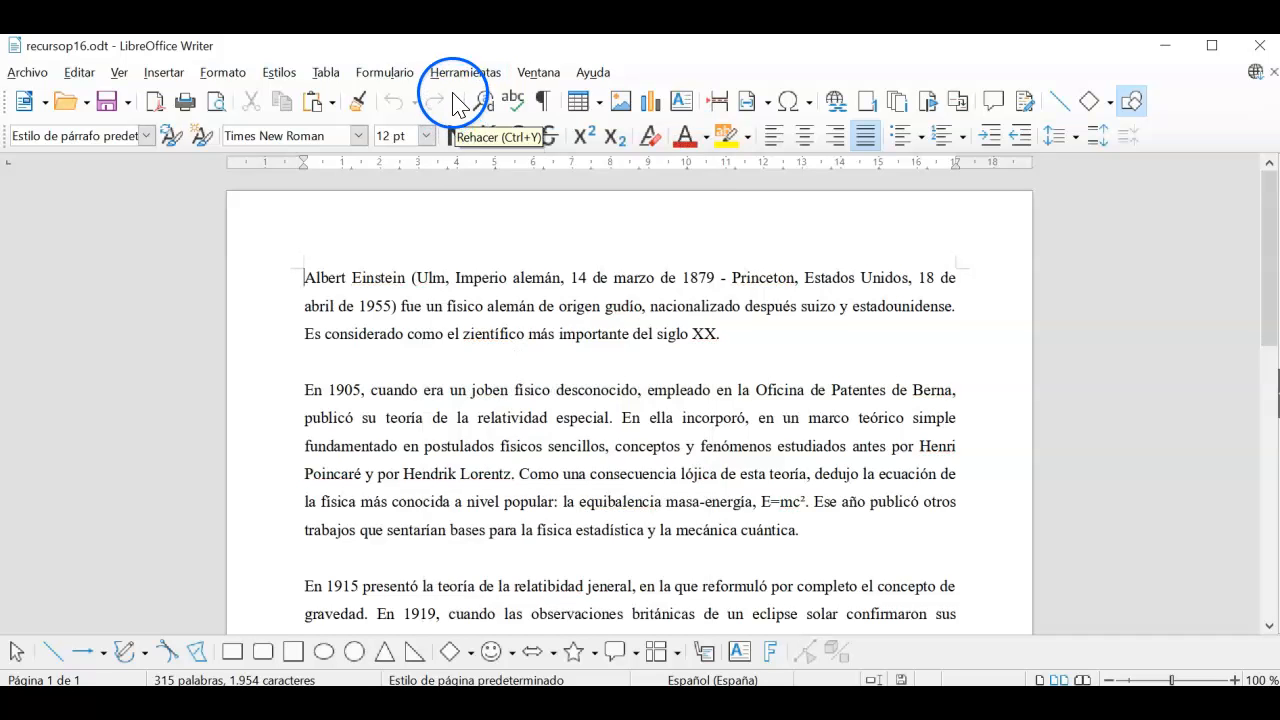
click(458, 72)
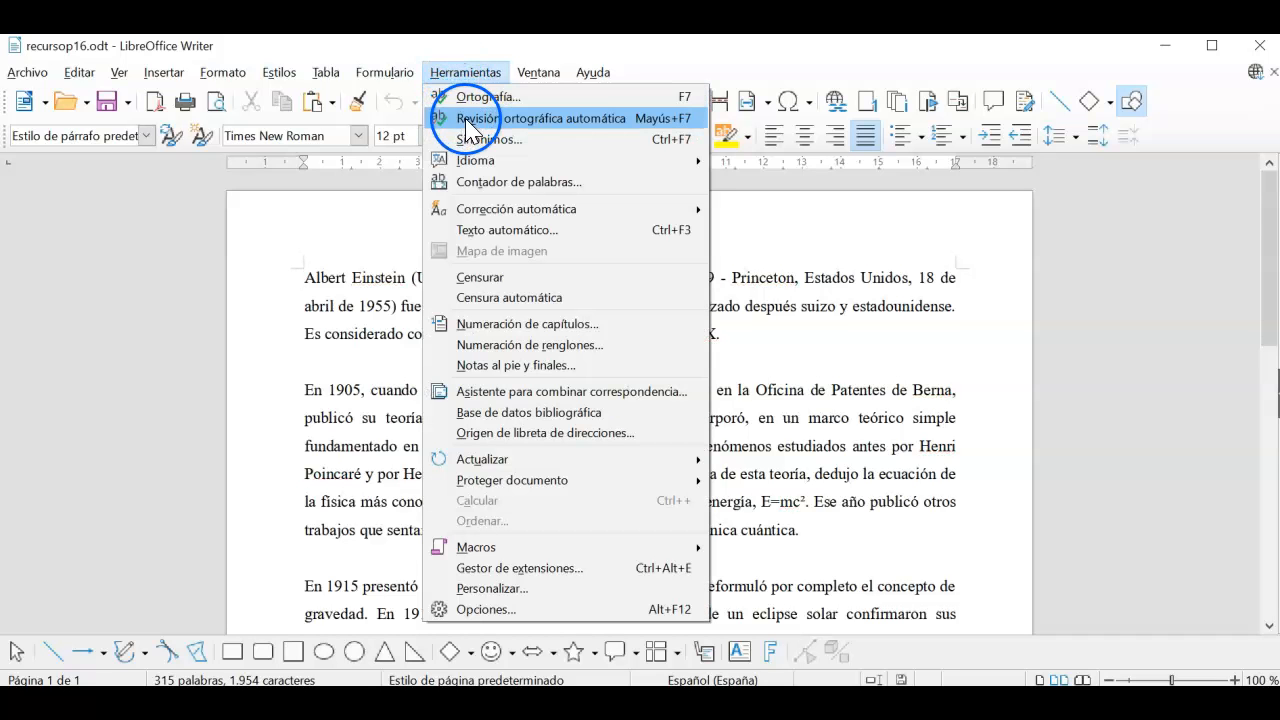
click(465, 121)
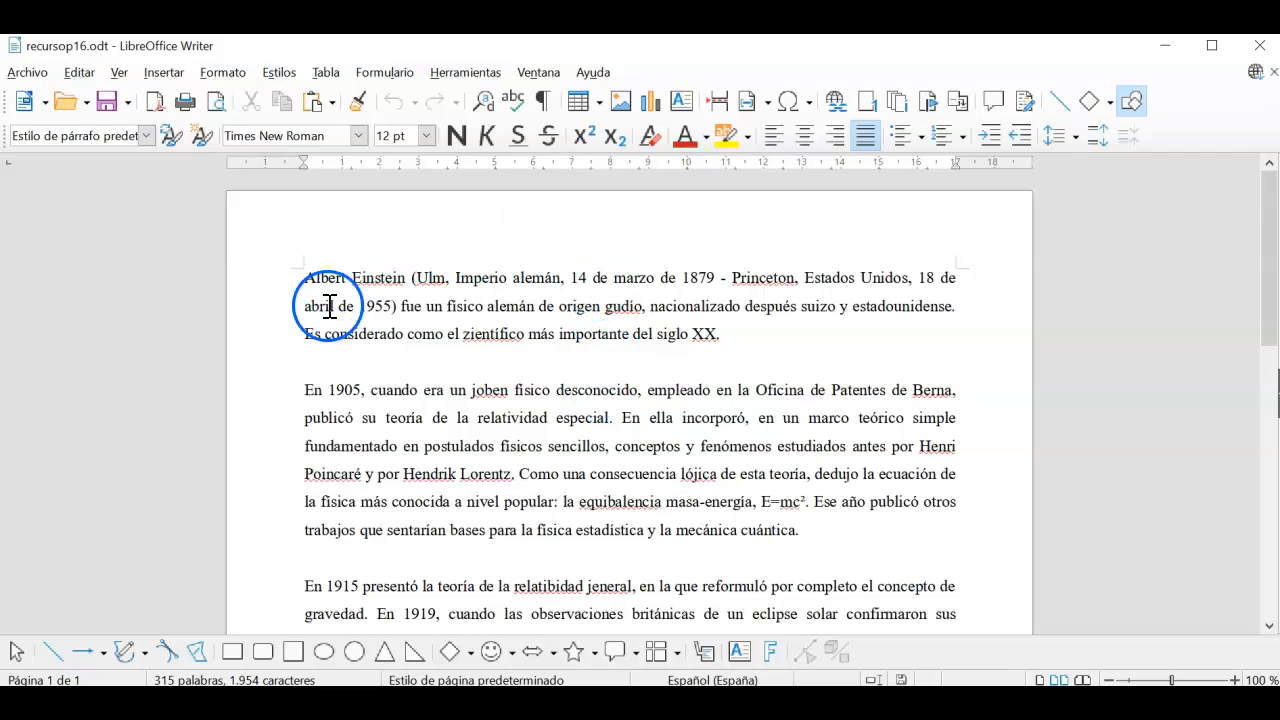
click(460, 72)
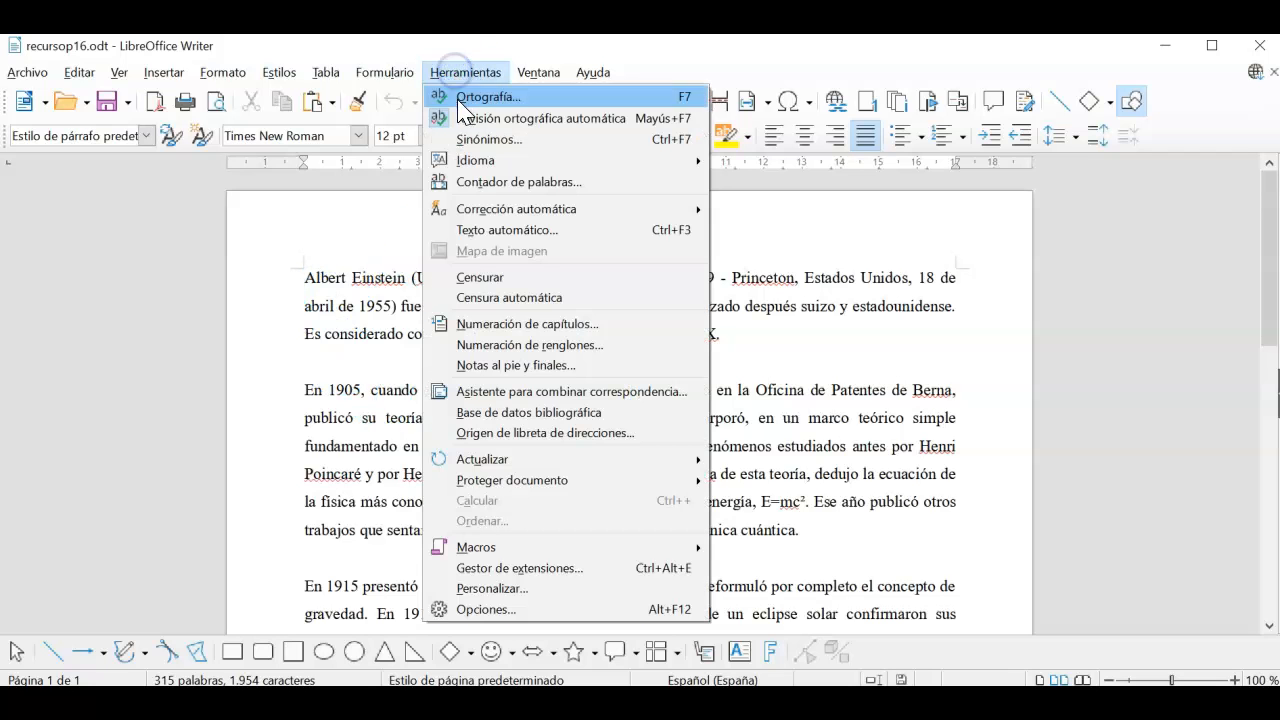
click(460, 118)
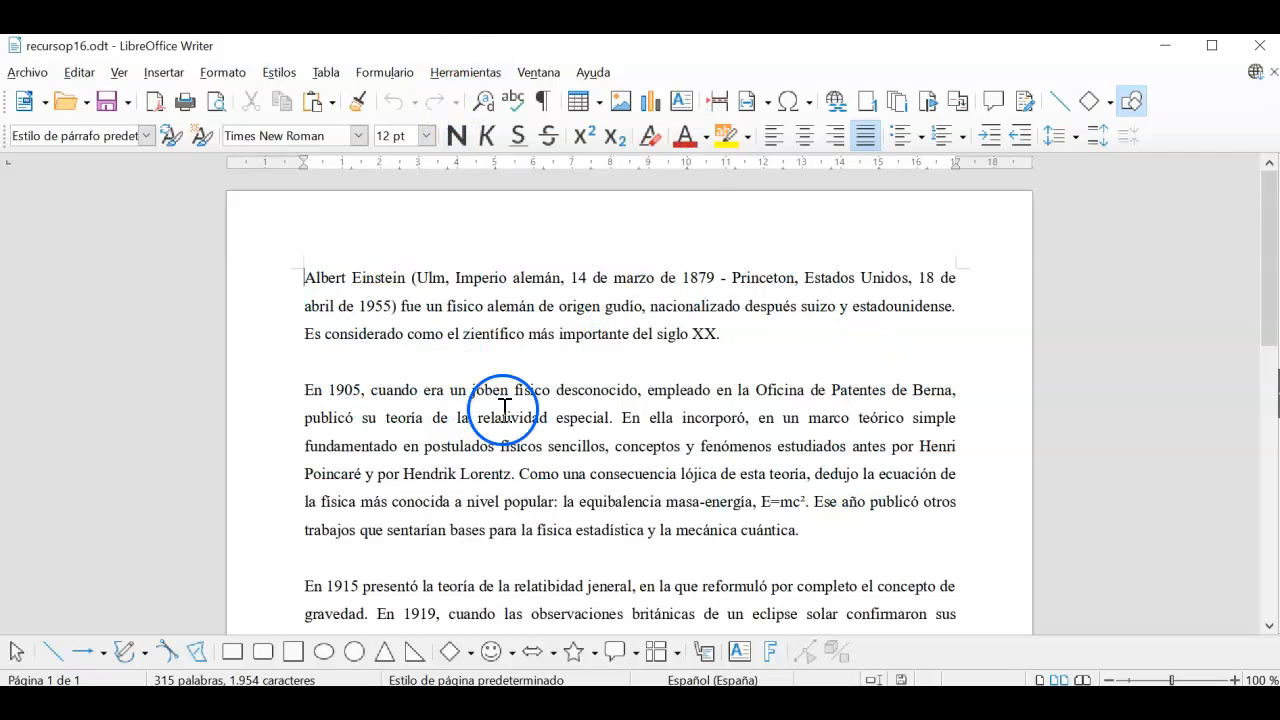
click(470, 72)
click(460, 118)
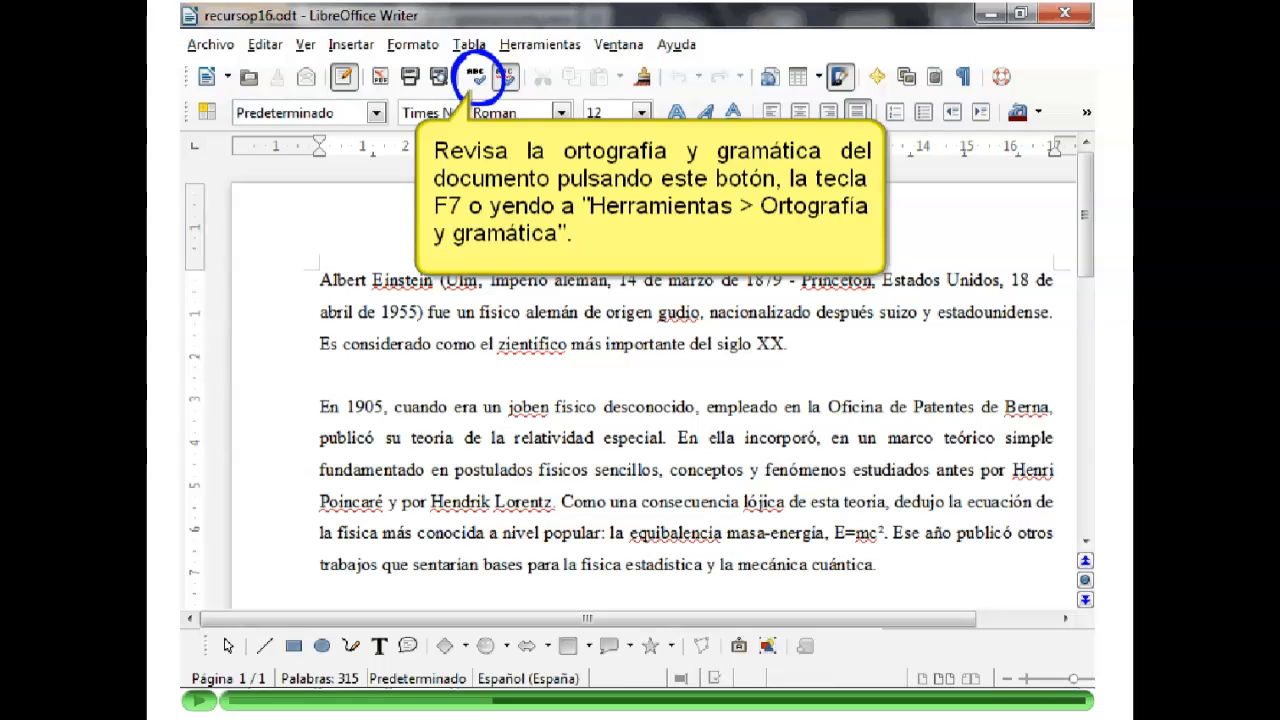
Step: Resume the tutorial demonstration of the Spanish (Spain) spelling and grammar check
click(198, 701)
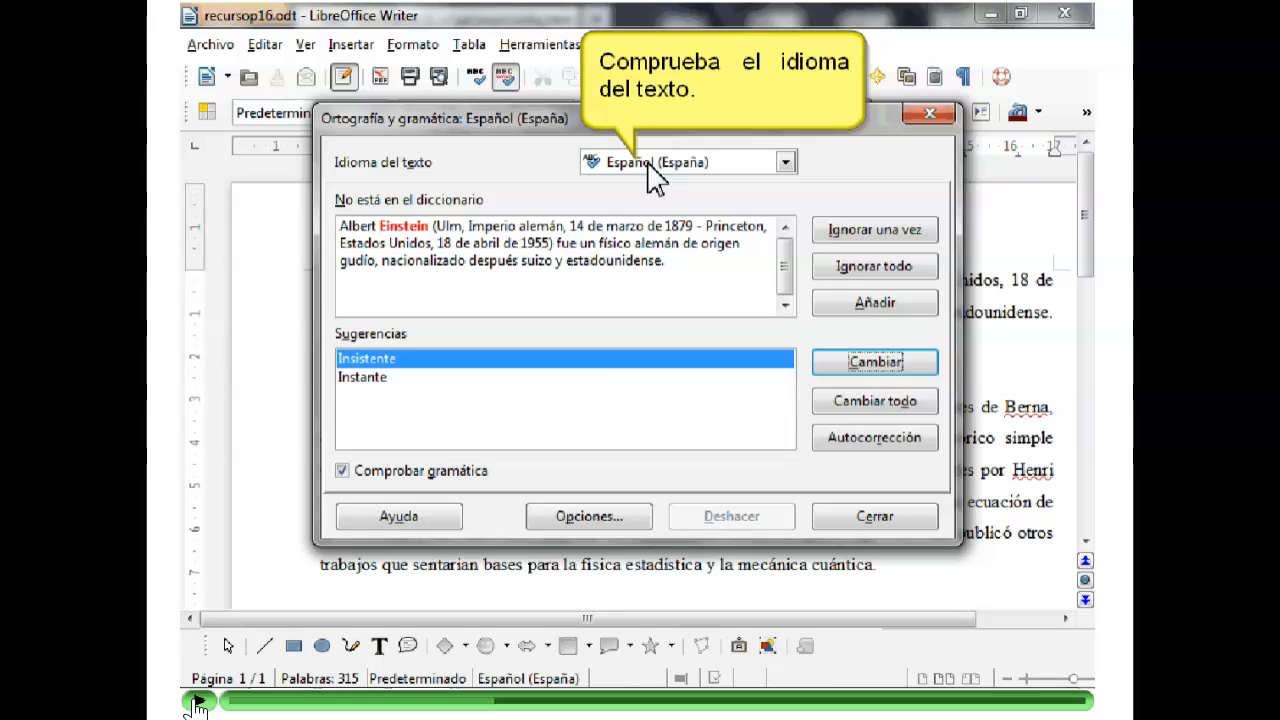
Step: Advance the tutorial through its next callouts and past the reminder slide
click(198, 701)
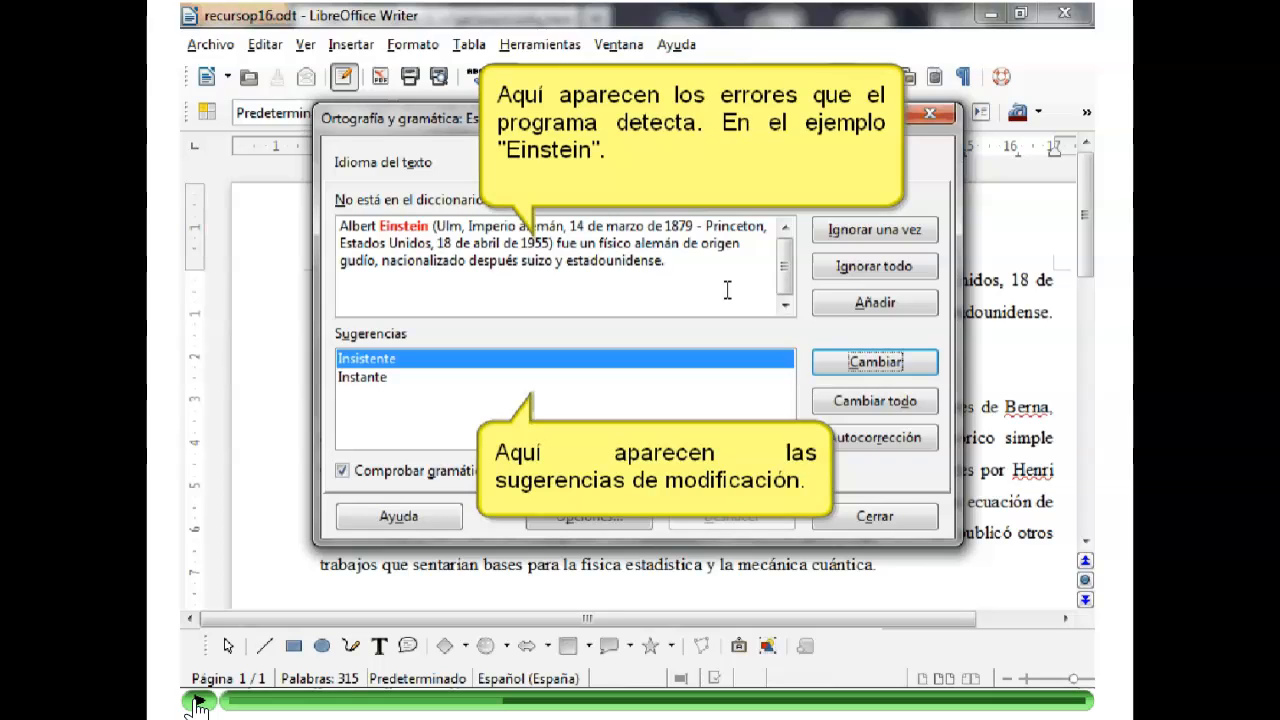
click(197, 703)
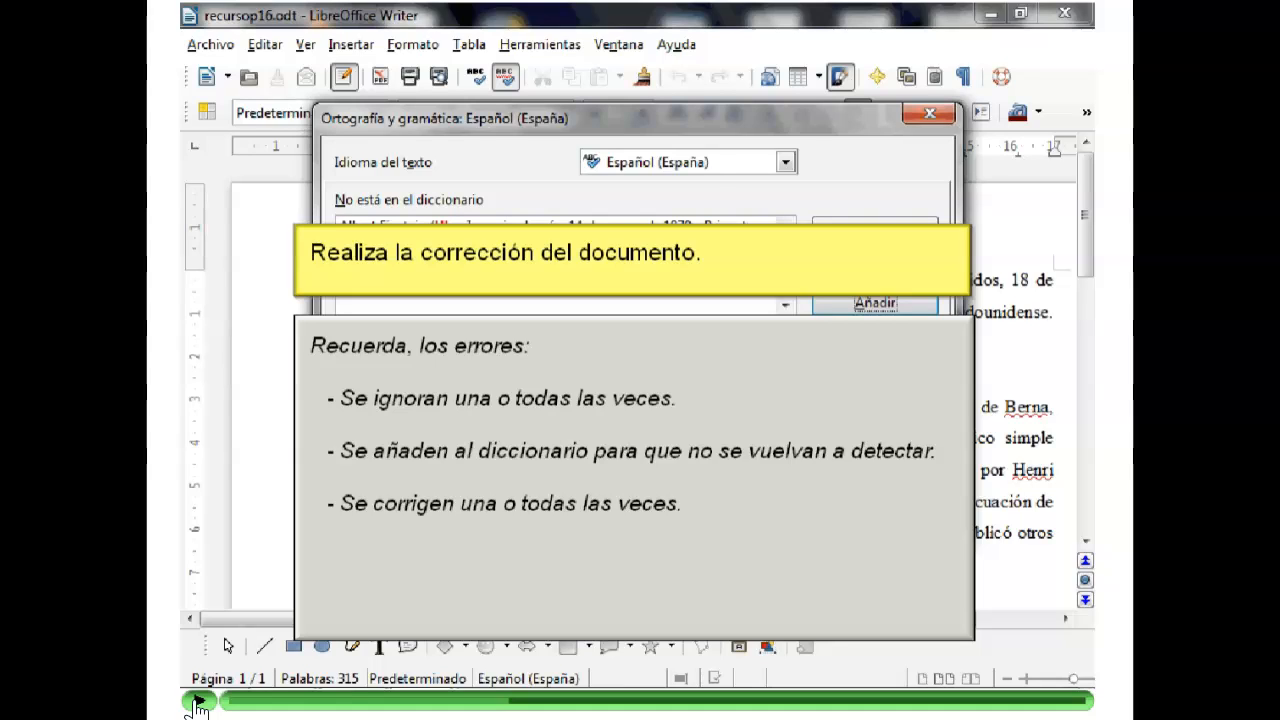
click(197, 703)
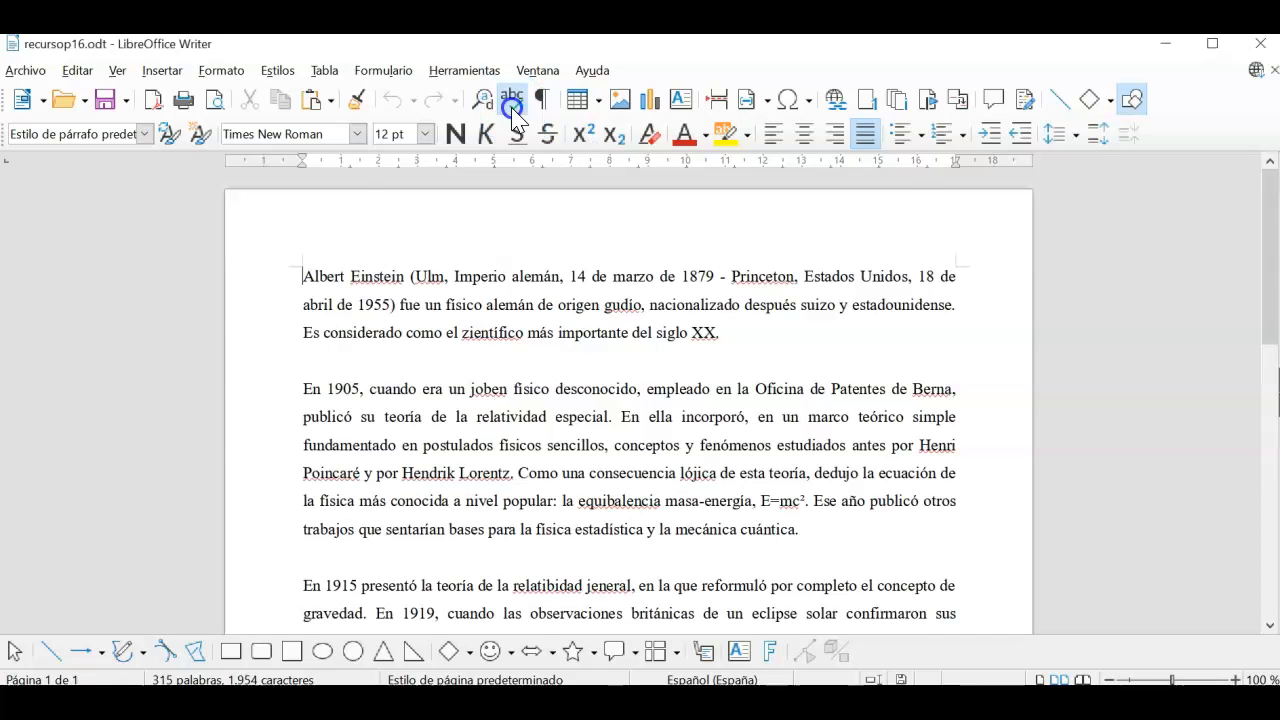
Step: Start the spelling check, move its window aside, and add Einstein, Ulm and Princeton to the dictionary
click(511, 102)
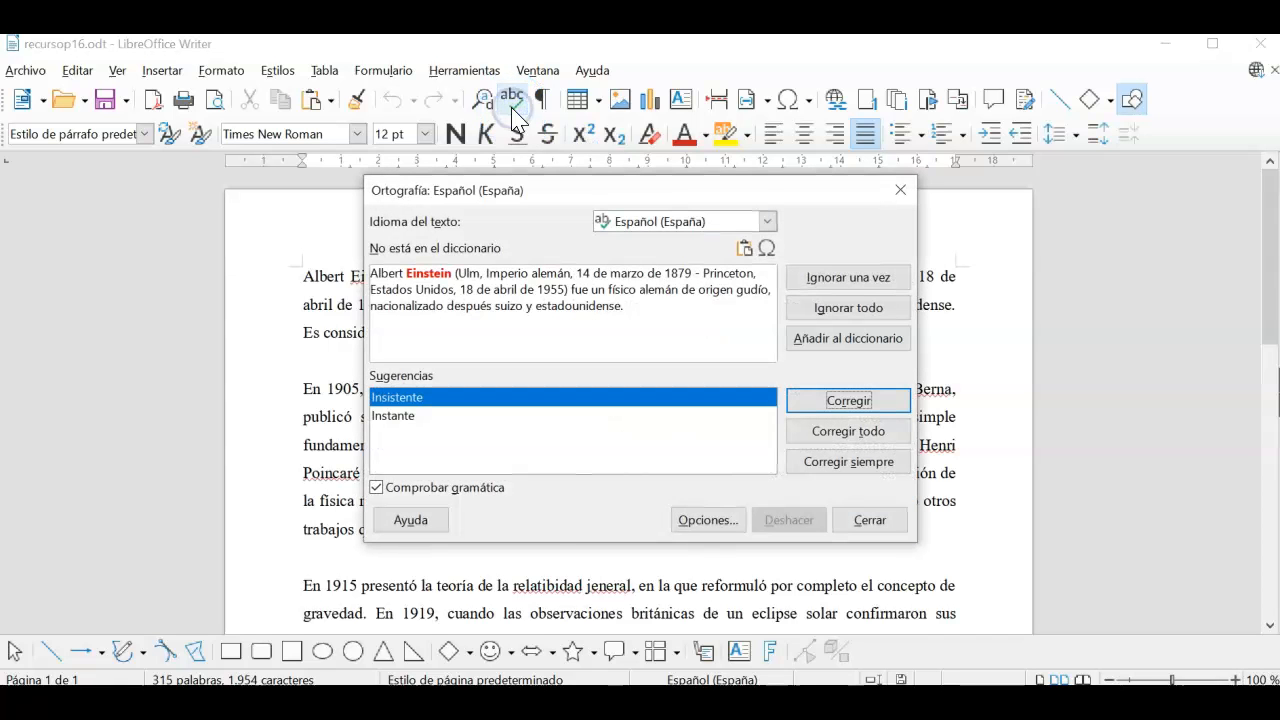
drag(549, 190, 858, 221)
click(773, 340)
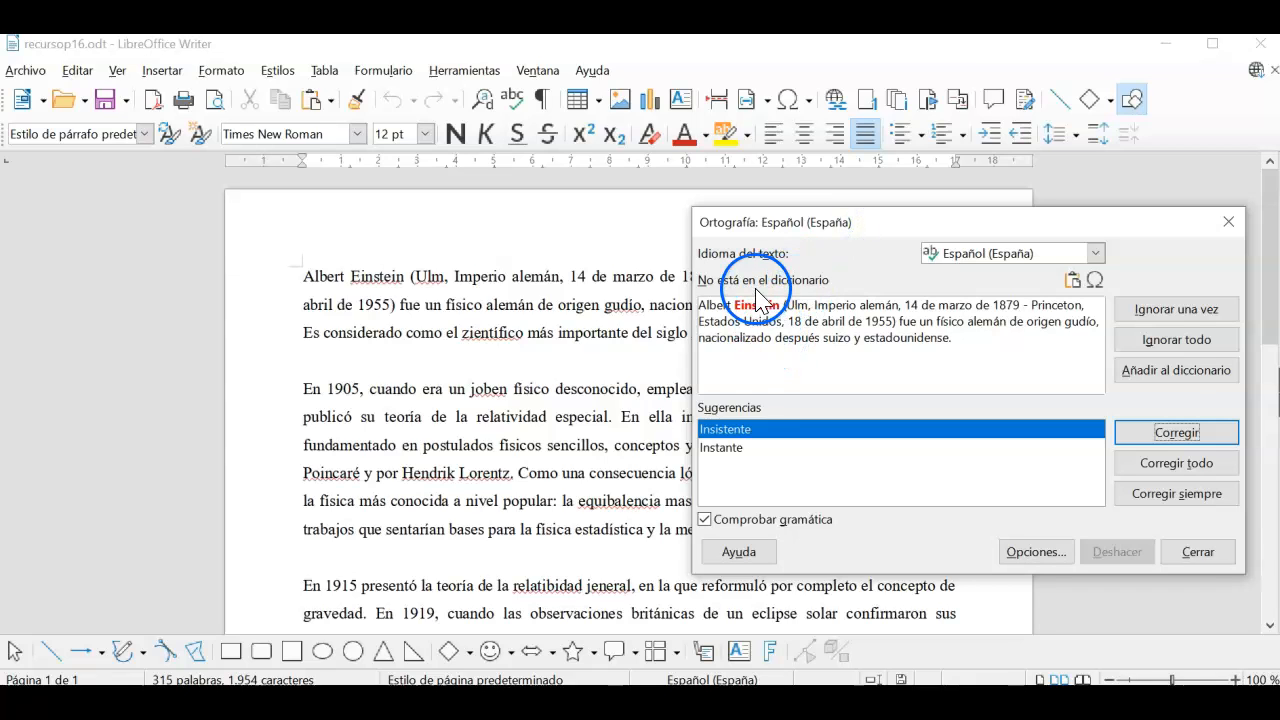
click(1172, 378)
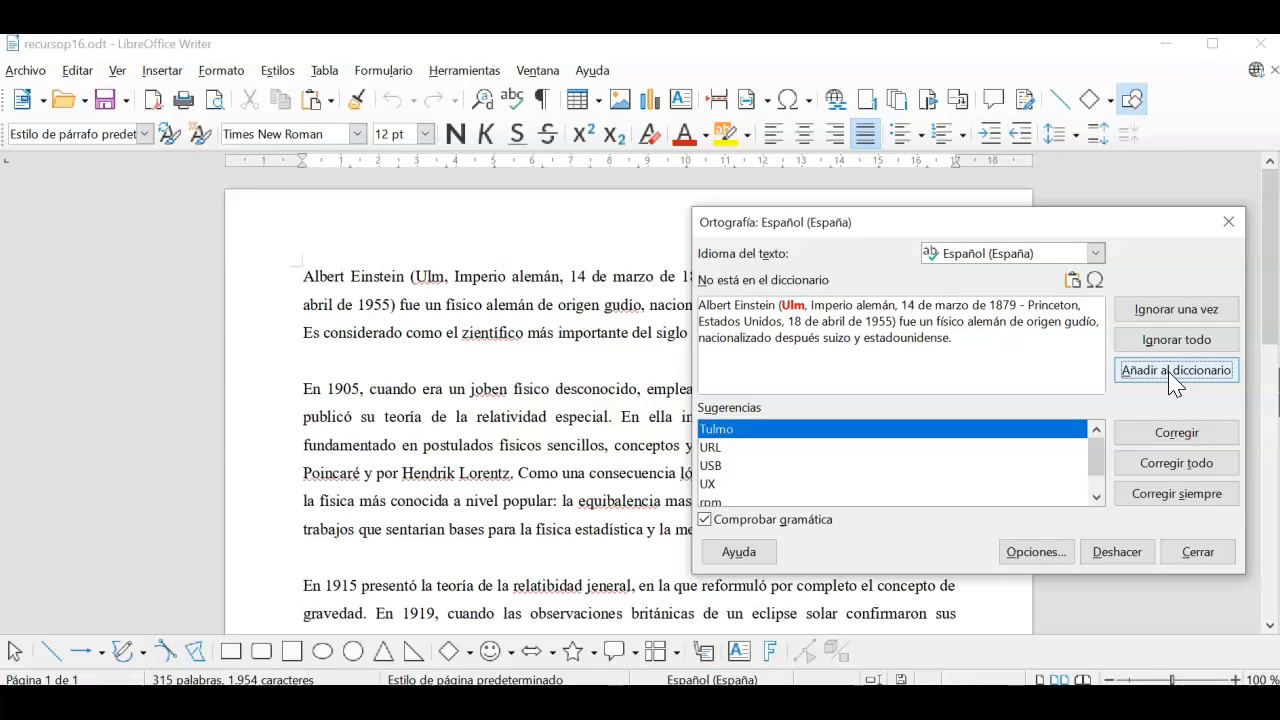
click(1172, 378)
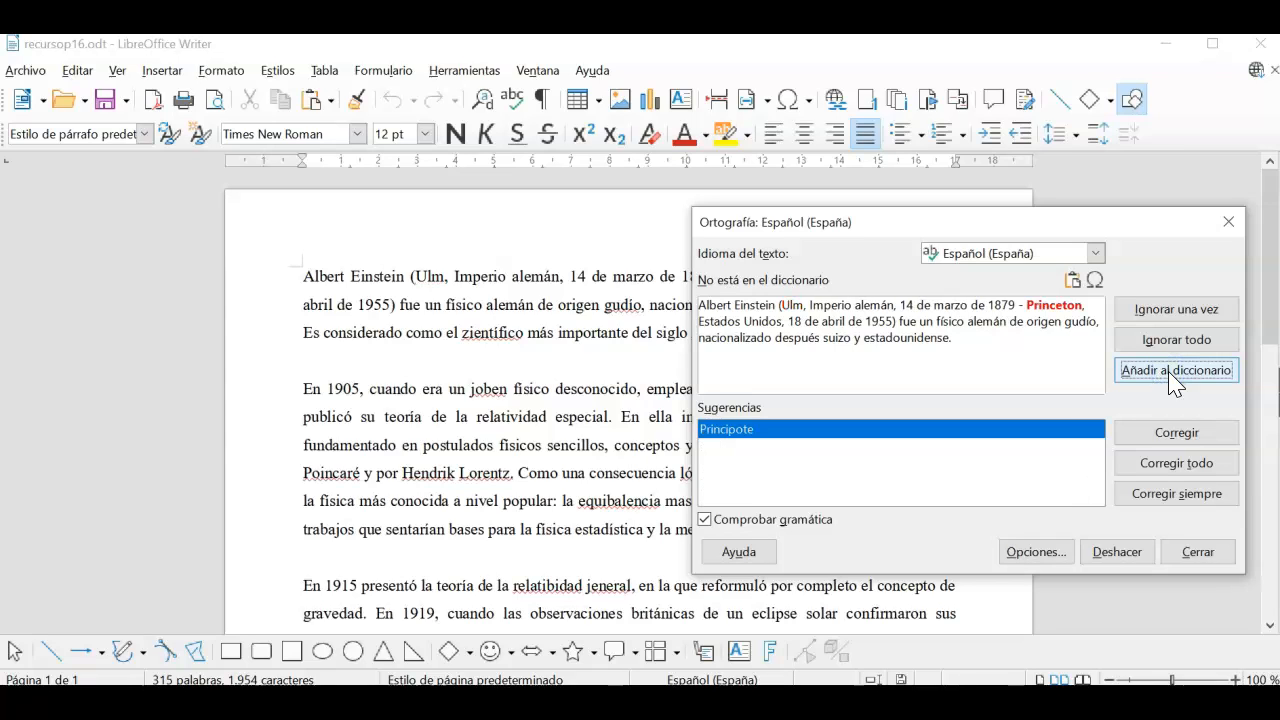
click(1172, 378)
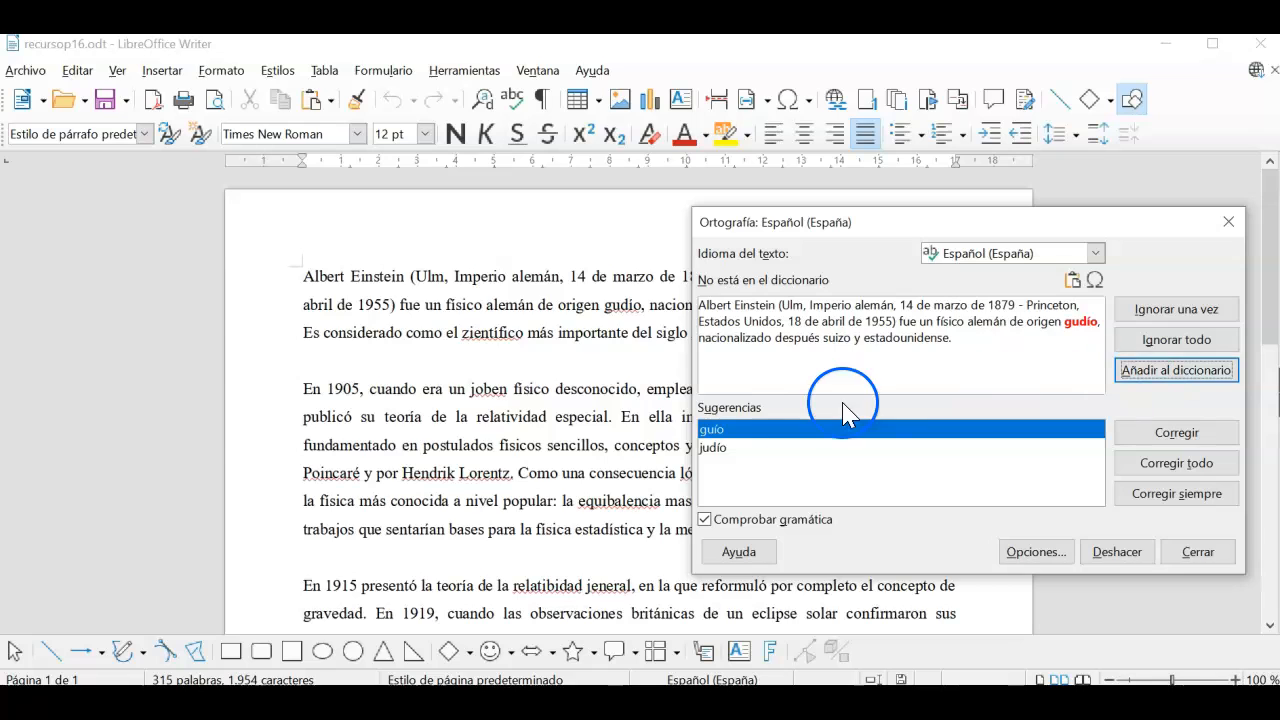
Step: Correct gudío to judío, zientífico to científico, joben to joven everywhere; ignore XX
click(713, 449)
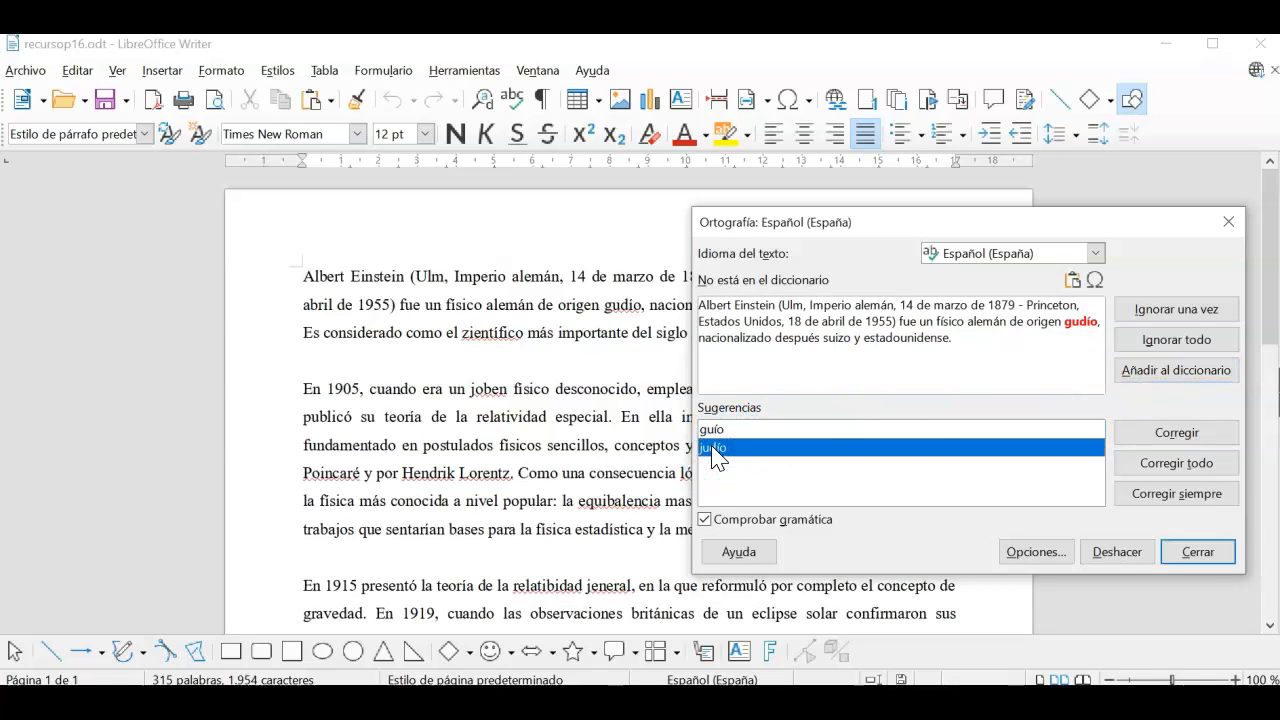
click(1177, 440)
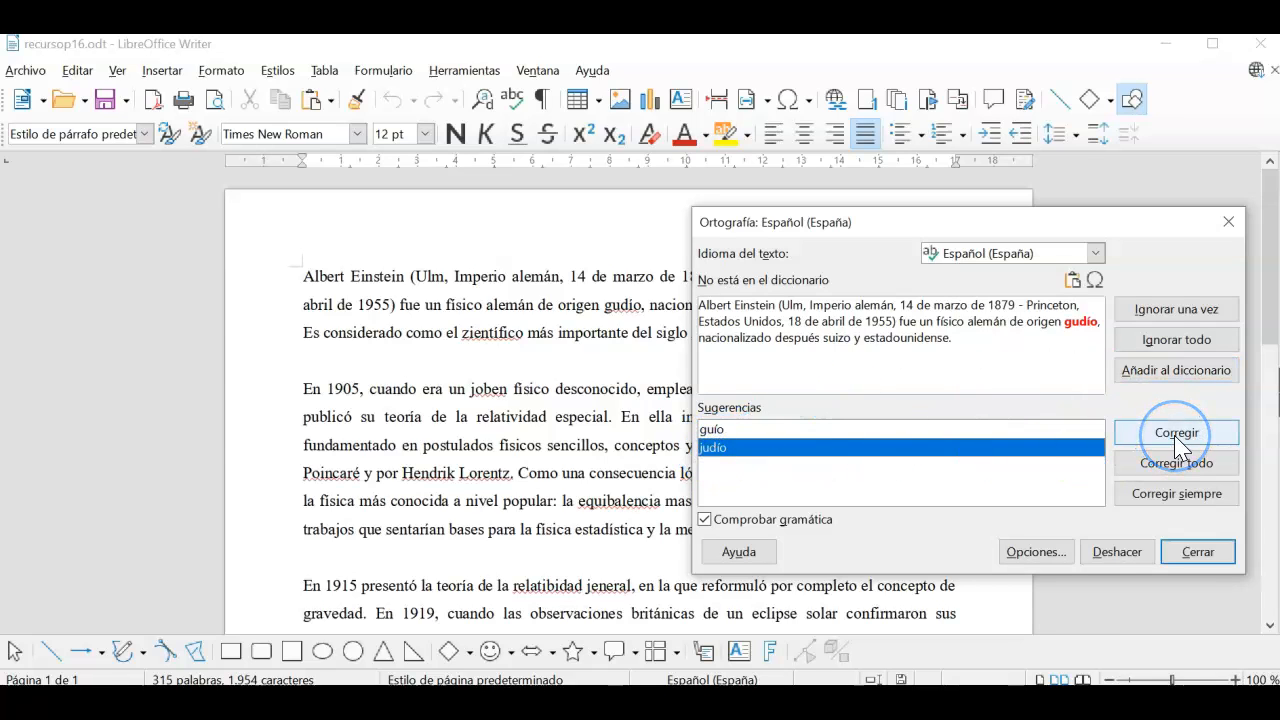
click(1185, 463)
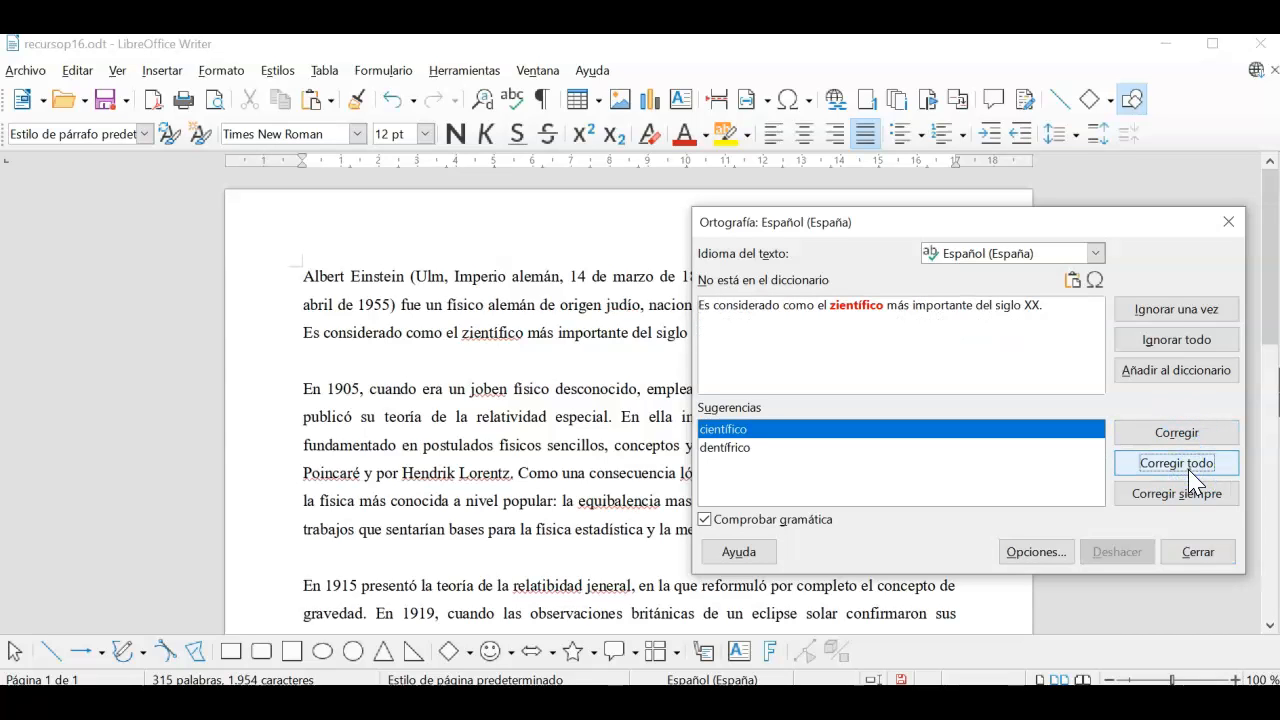
click(1190, 470)
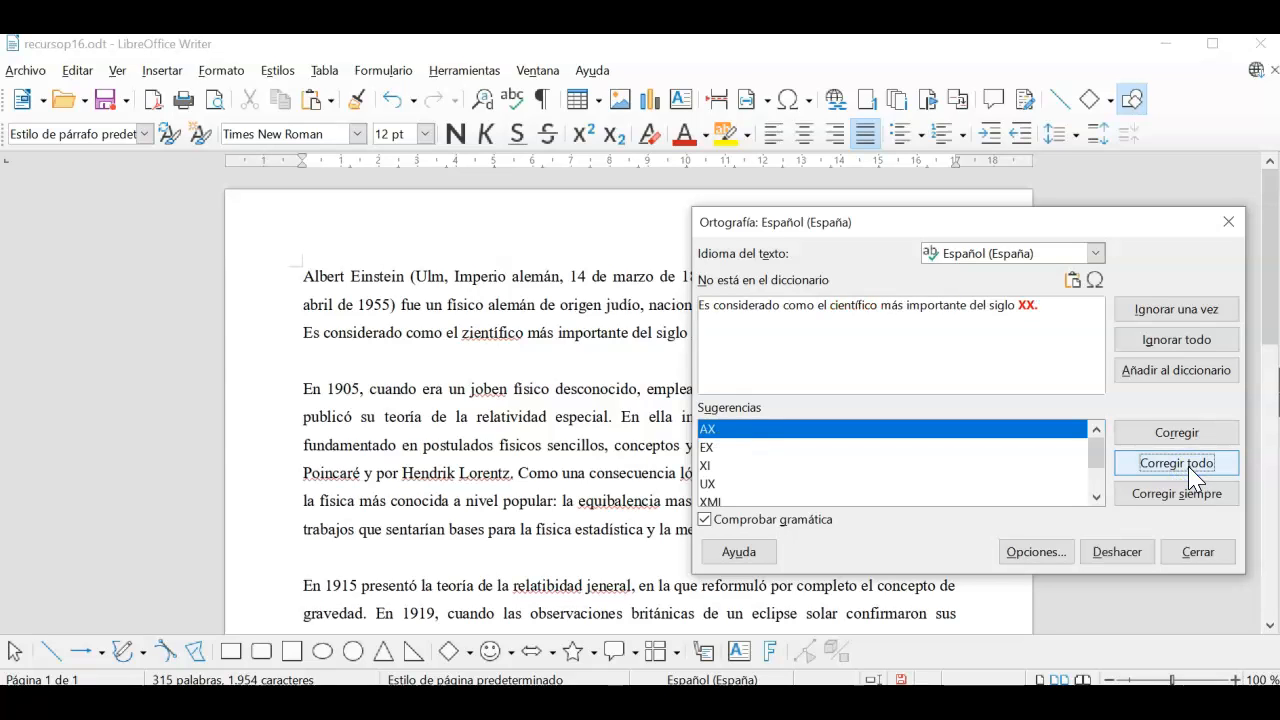
click(1196, 340)
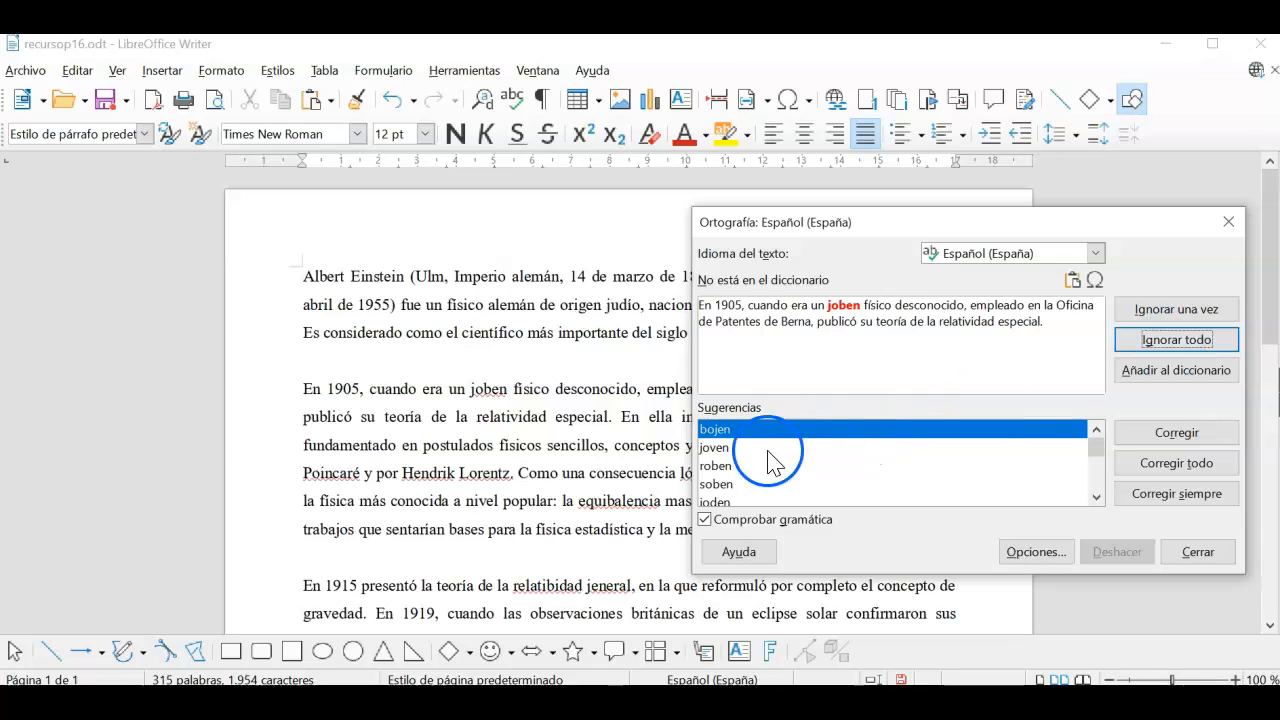
click(716, 449)
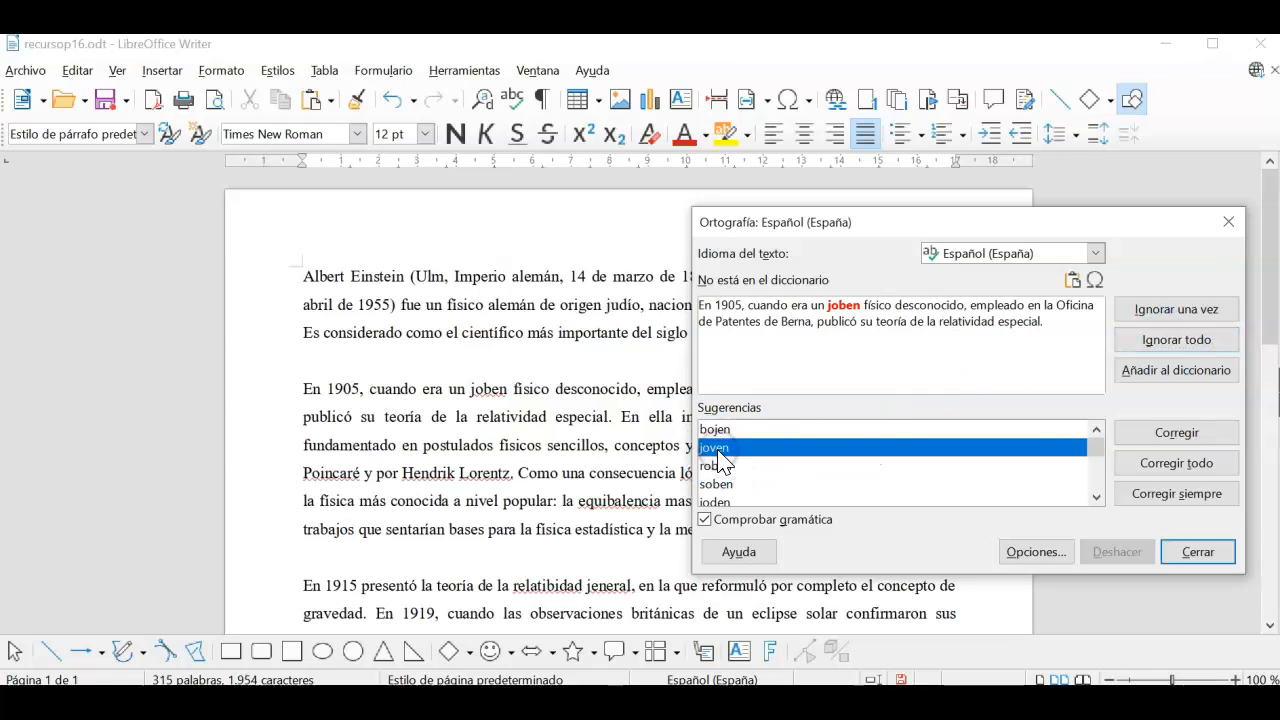
click(1190, 465)
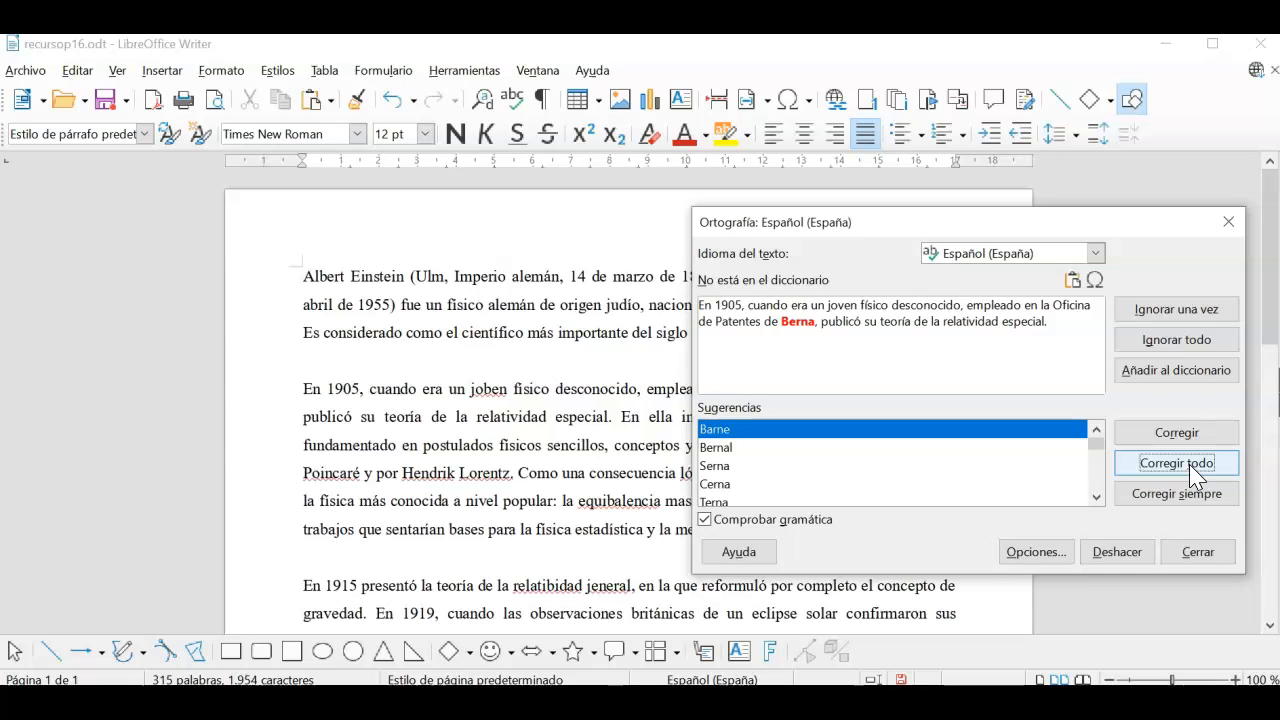
Step: Add Berna, Henri, Poincaré and Lorentz to the dictionary
click(1180, 373)
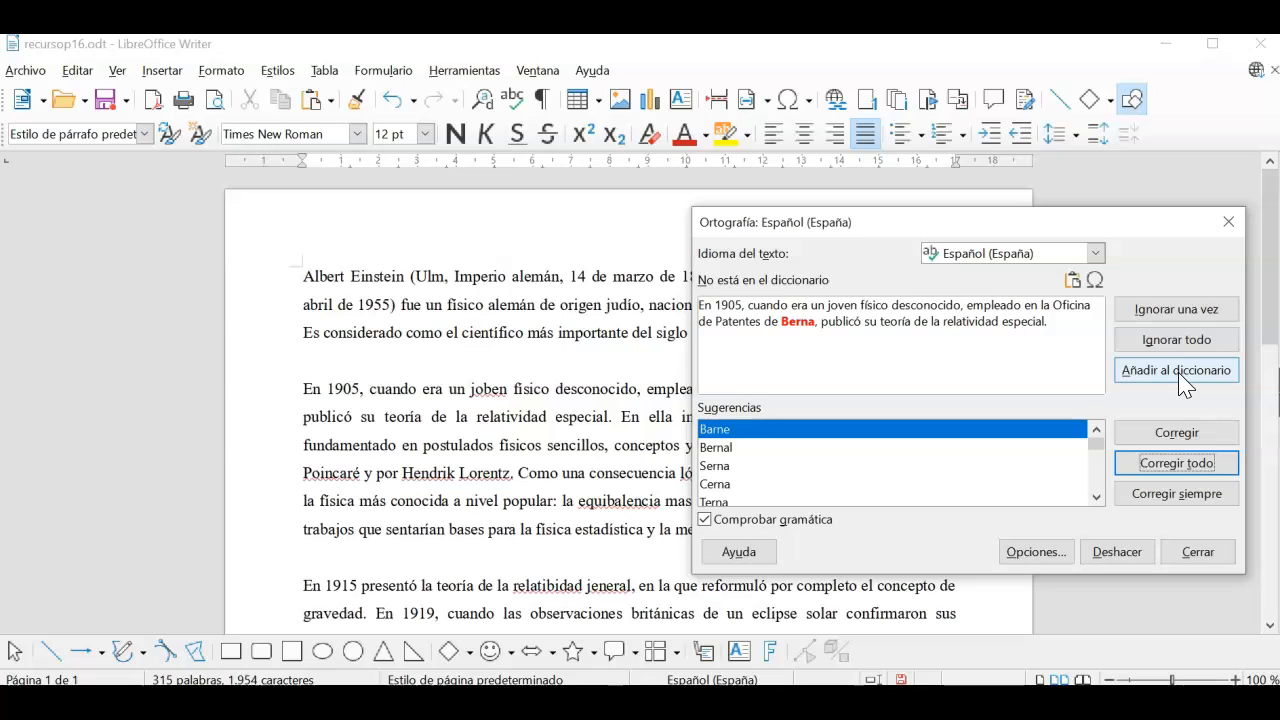
click(1180, 372)
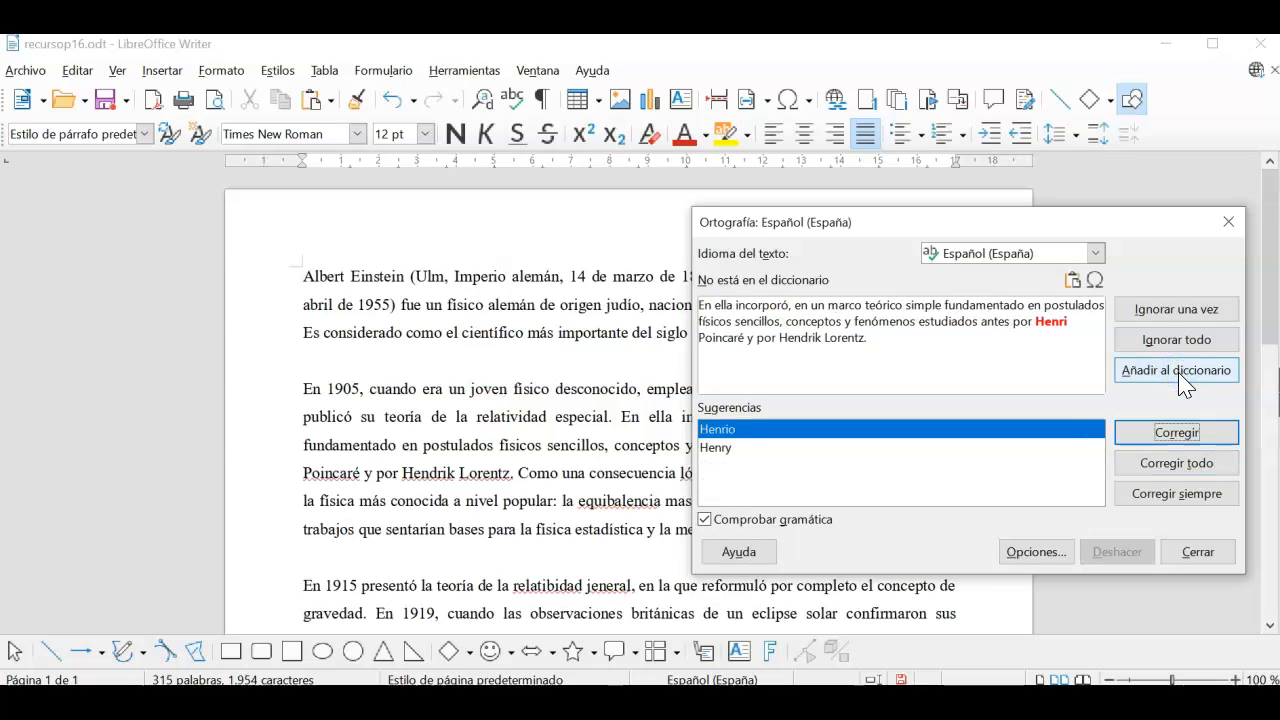
click(1180, 373)
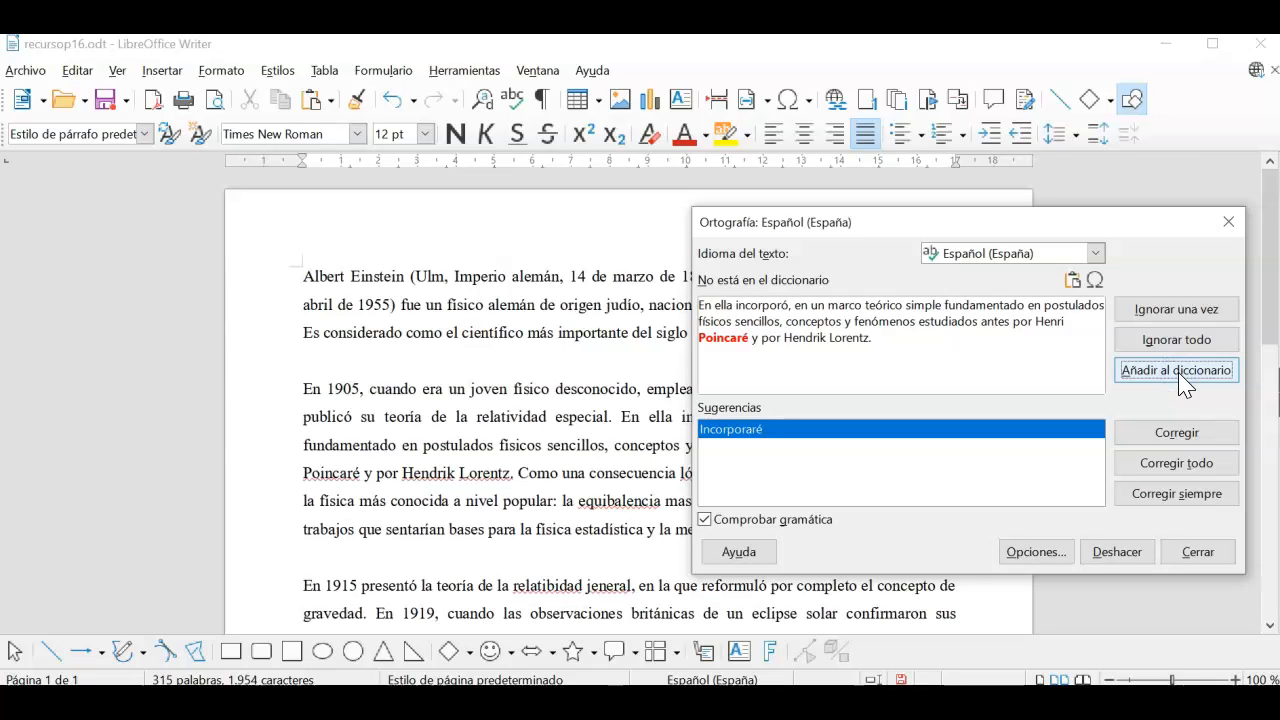
click(1180, 372)
click(1180, 372)
click(1180, 376)
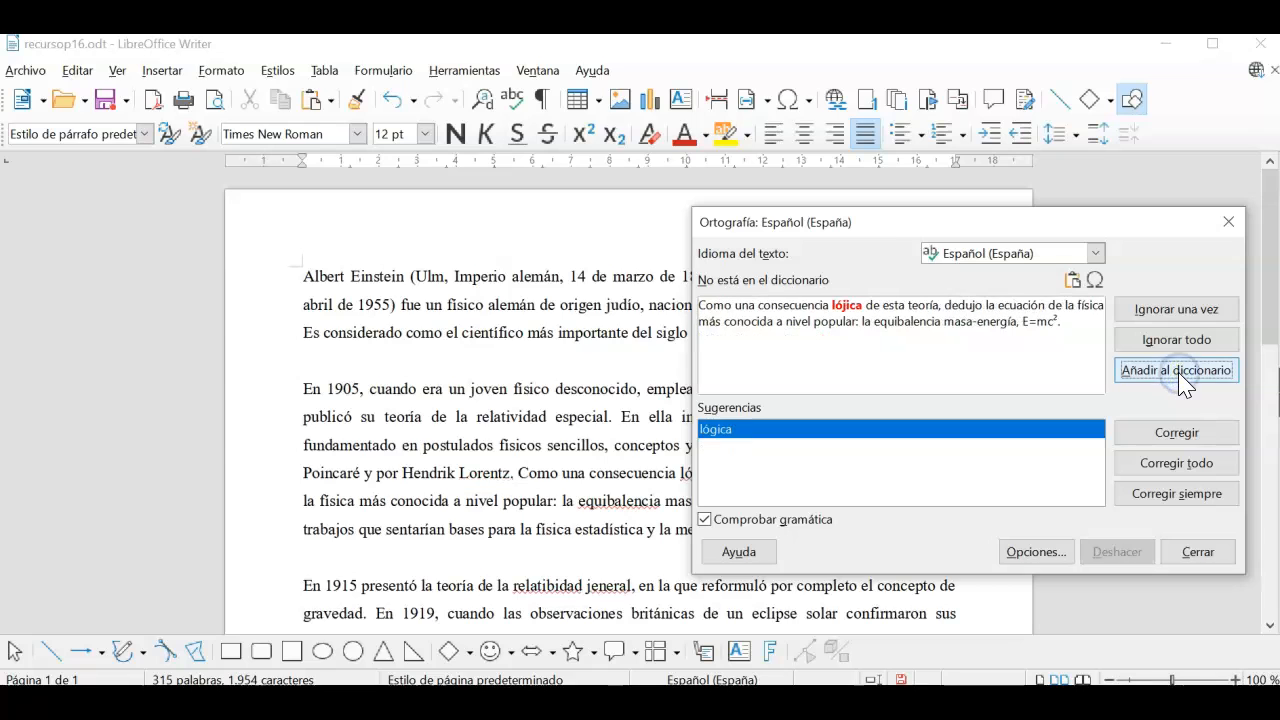
Step: Correct lójica to lógica and equibalencia to equivalencia everywhere, and ignore mc
click(1181, 466)
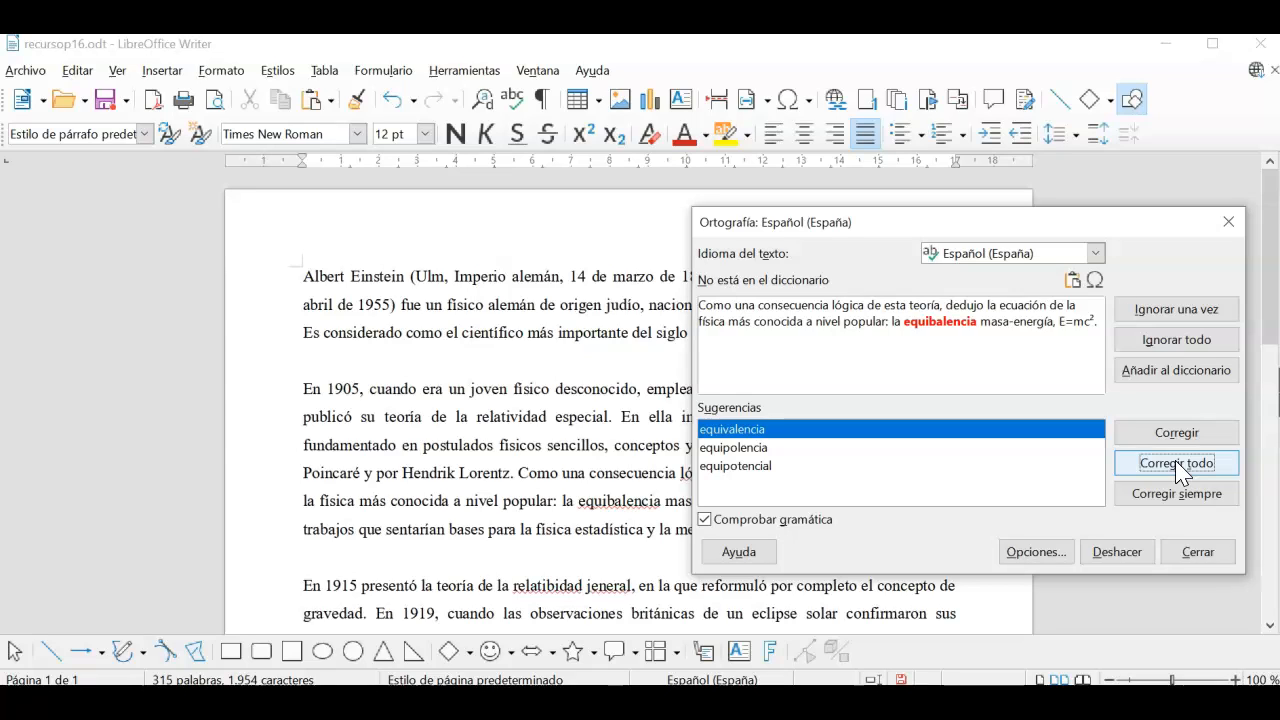
click(1176, 464)
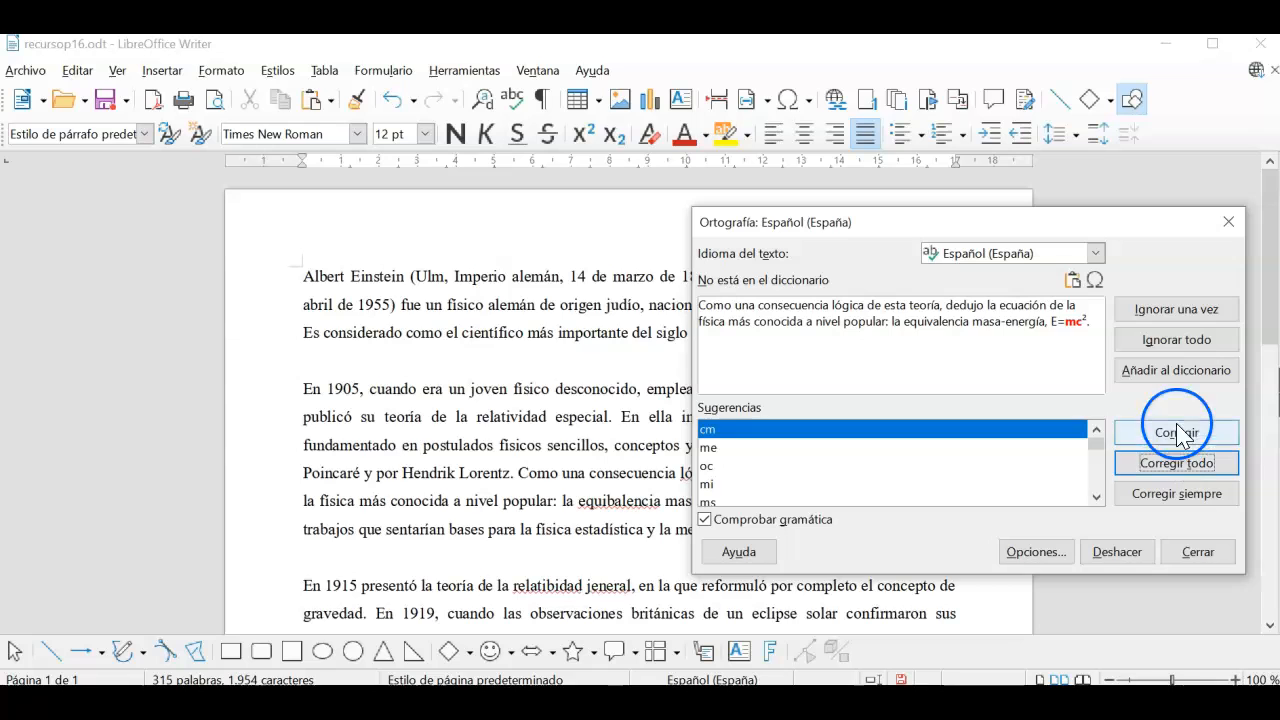
click(1170, 355)
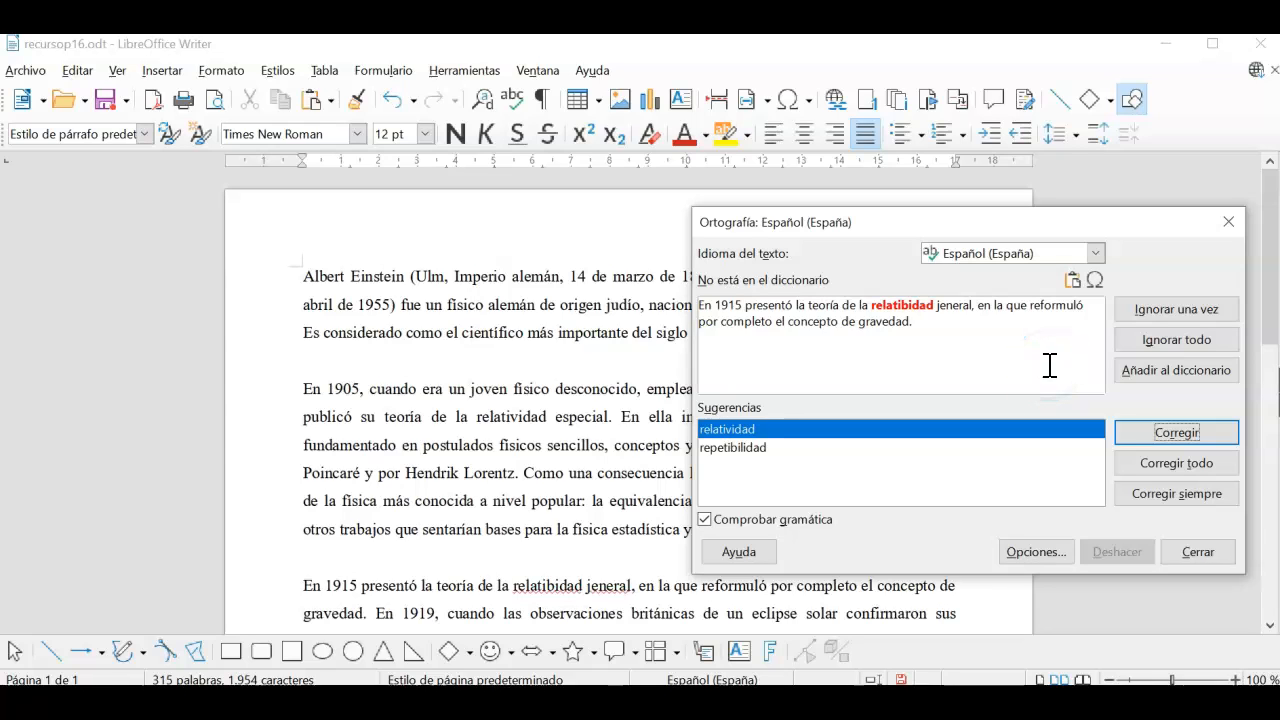
Step: Replace relatibidad, jeneral, conbirtió, hicono, controbertida and vomba with correct spellings everywhere
click(1095, 428)
click(1186, 464)
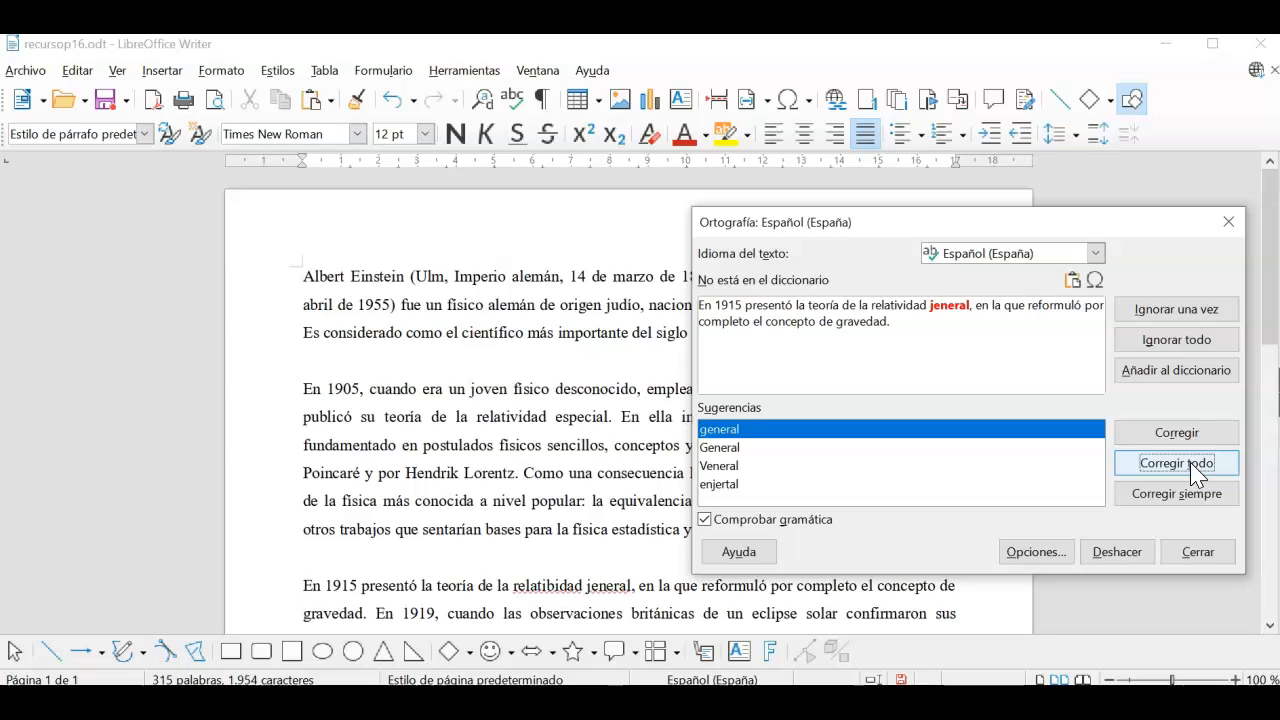
click(1192, 466)
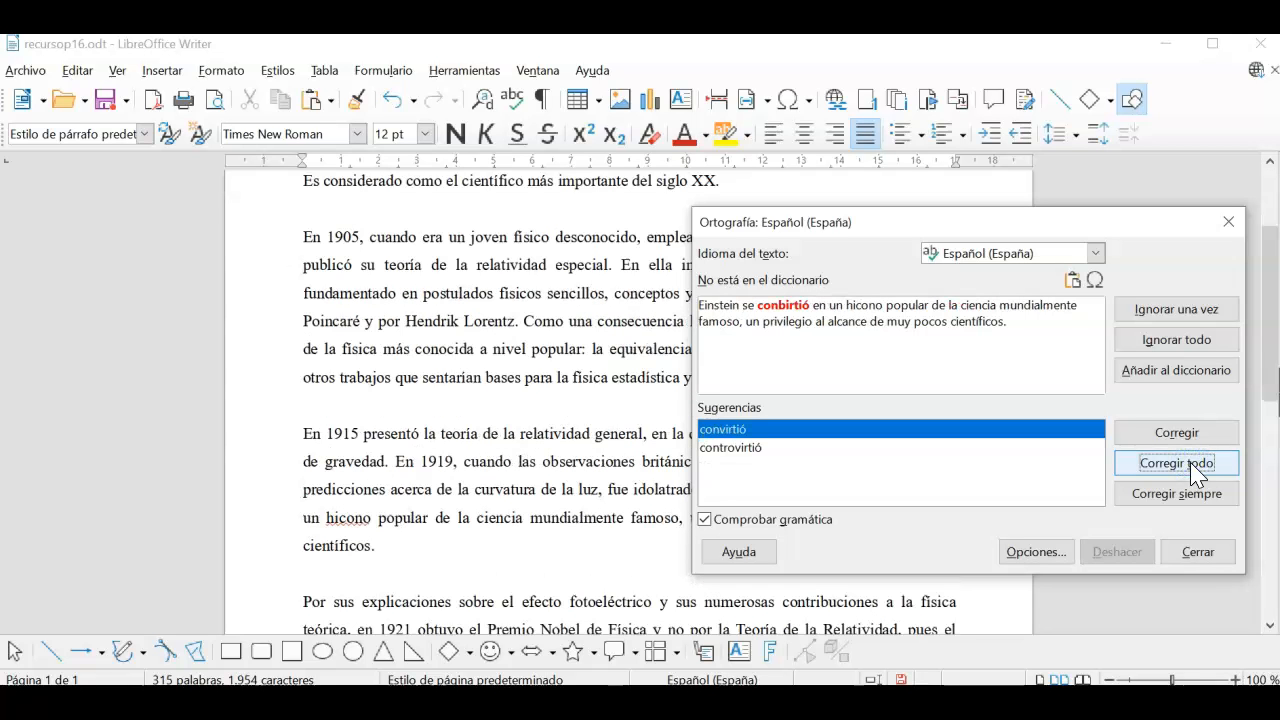
click(1192, 466)
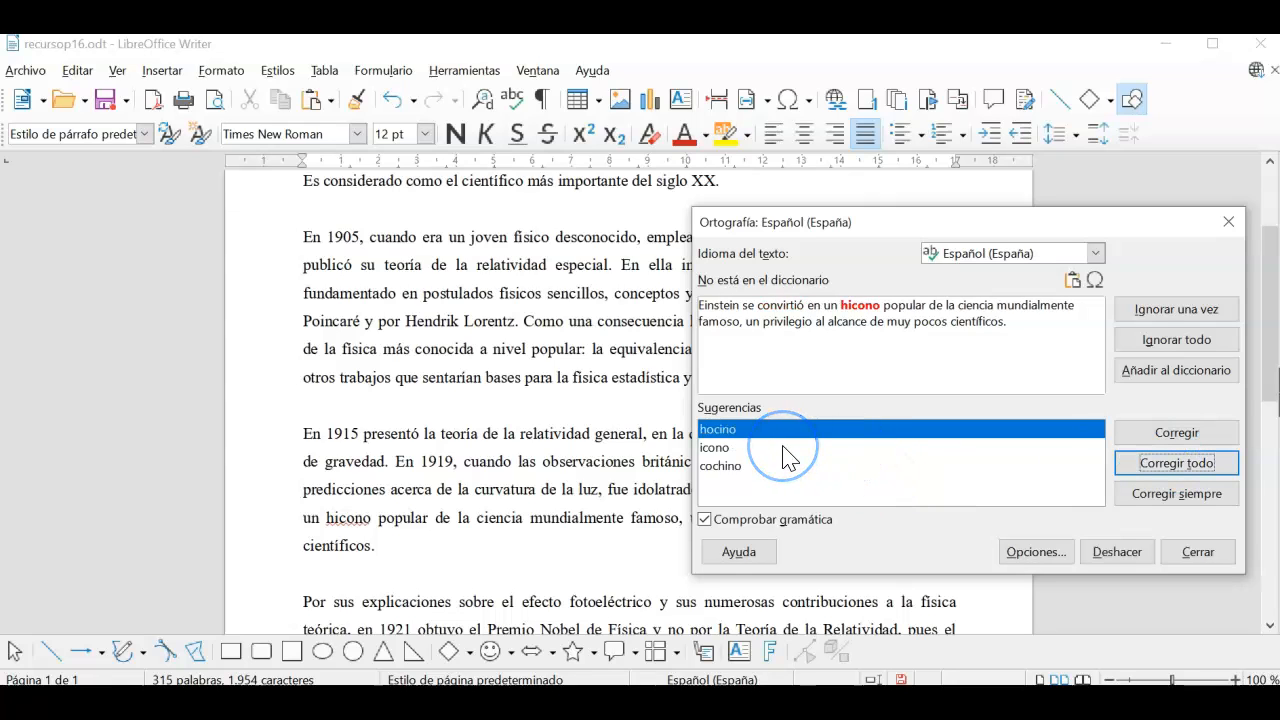
click(720, 448)
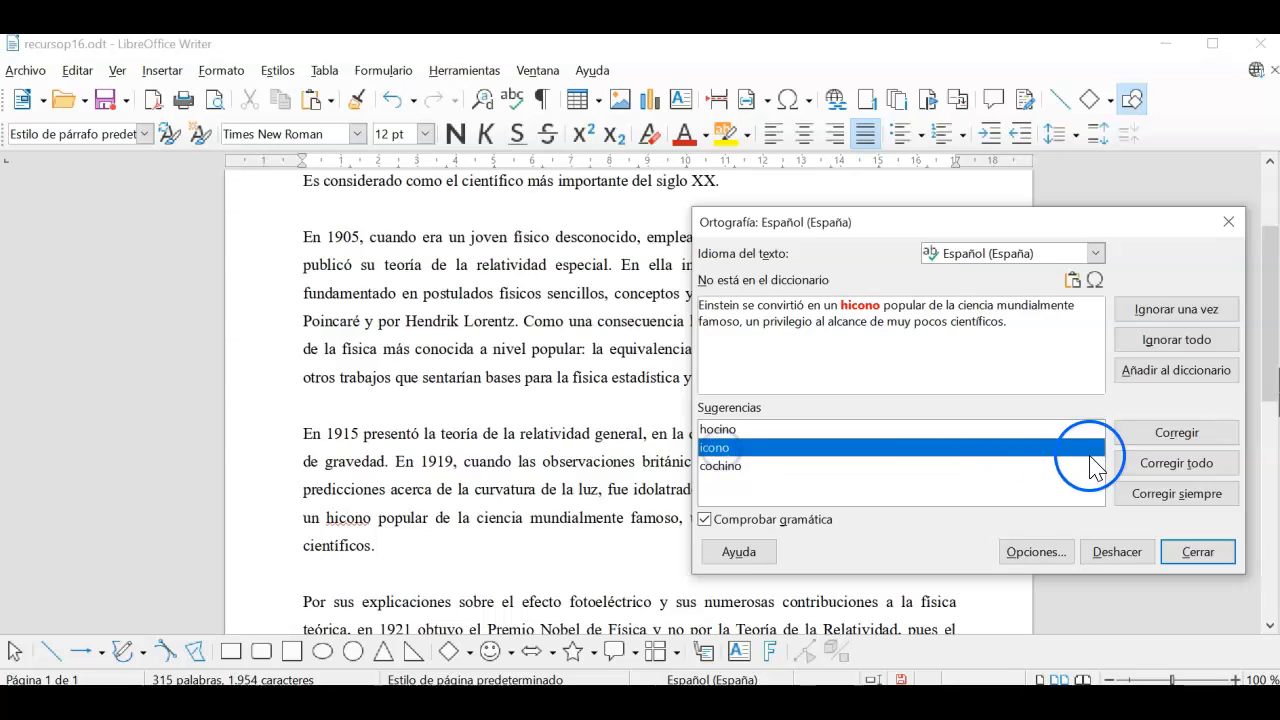
click(1178, 466)
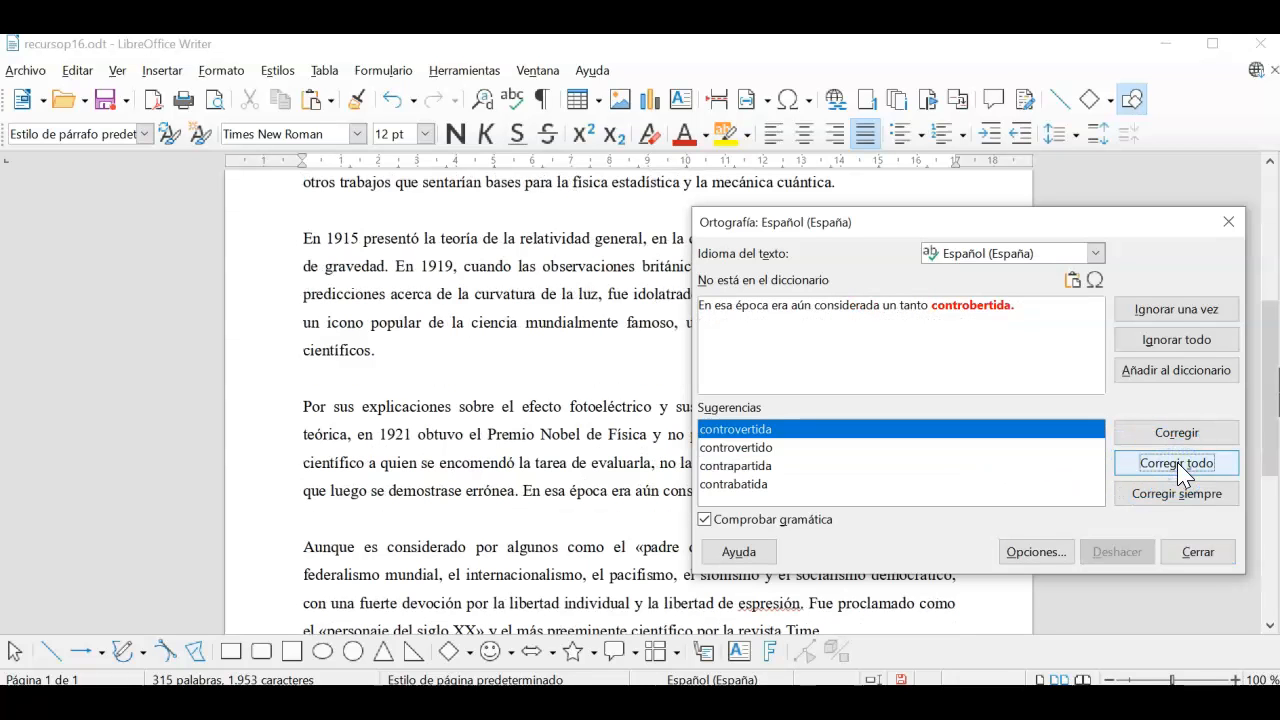
click(1178, 466)
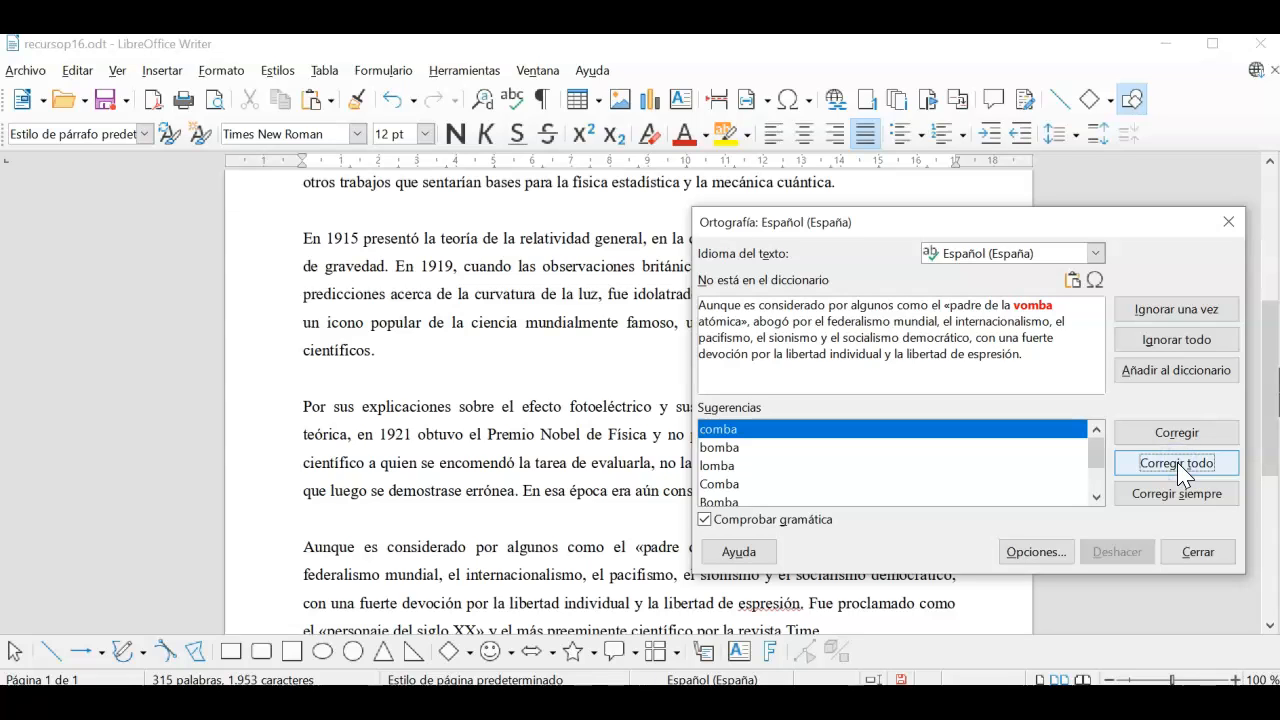
click(731, 450)
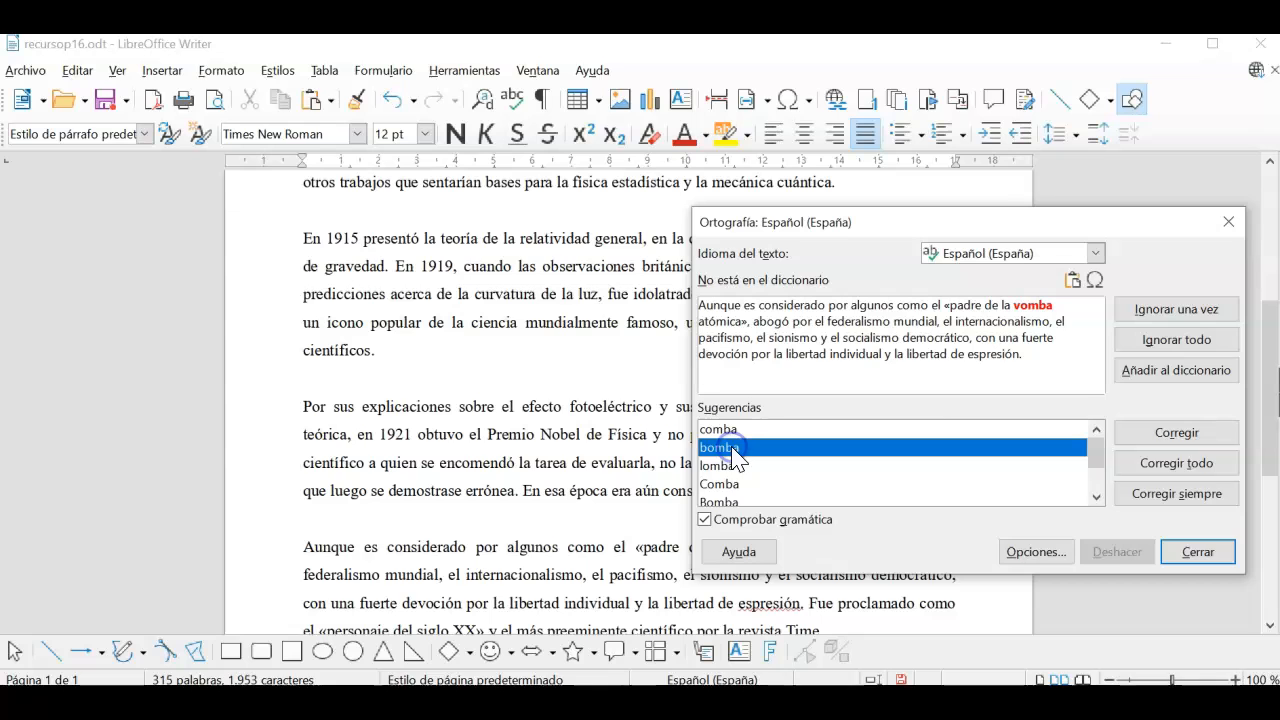
click(1204, 463)
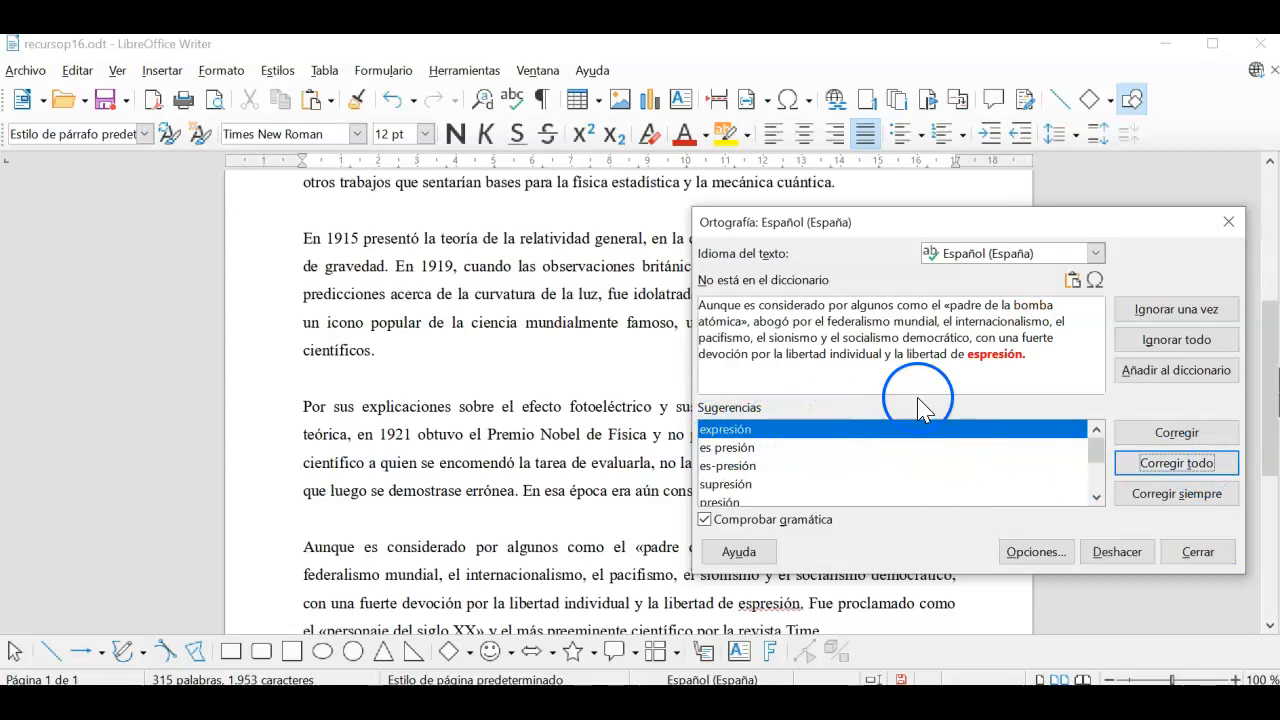
Step: Correct espresión to expresión, close the finished spelling check, and scroll through the text
click(1177, 463)
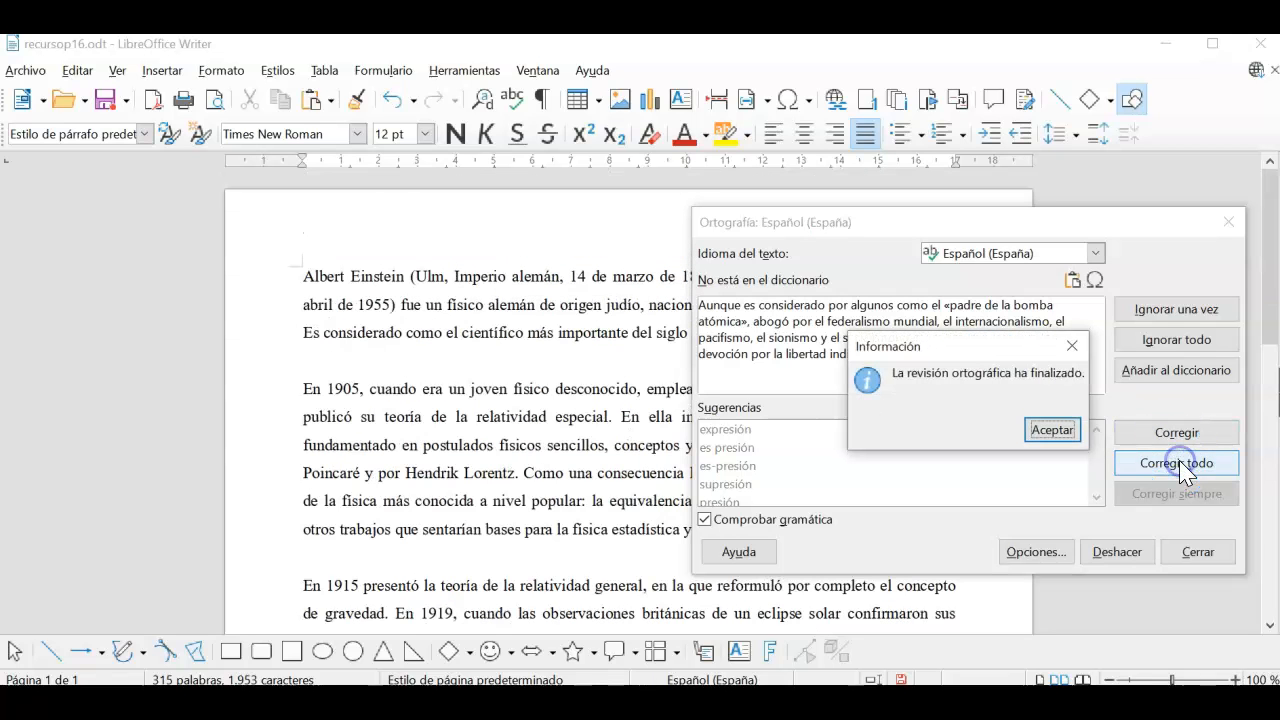
click(1054, 431)
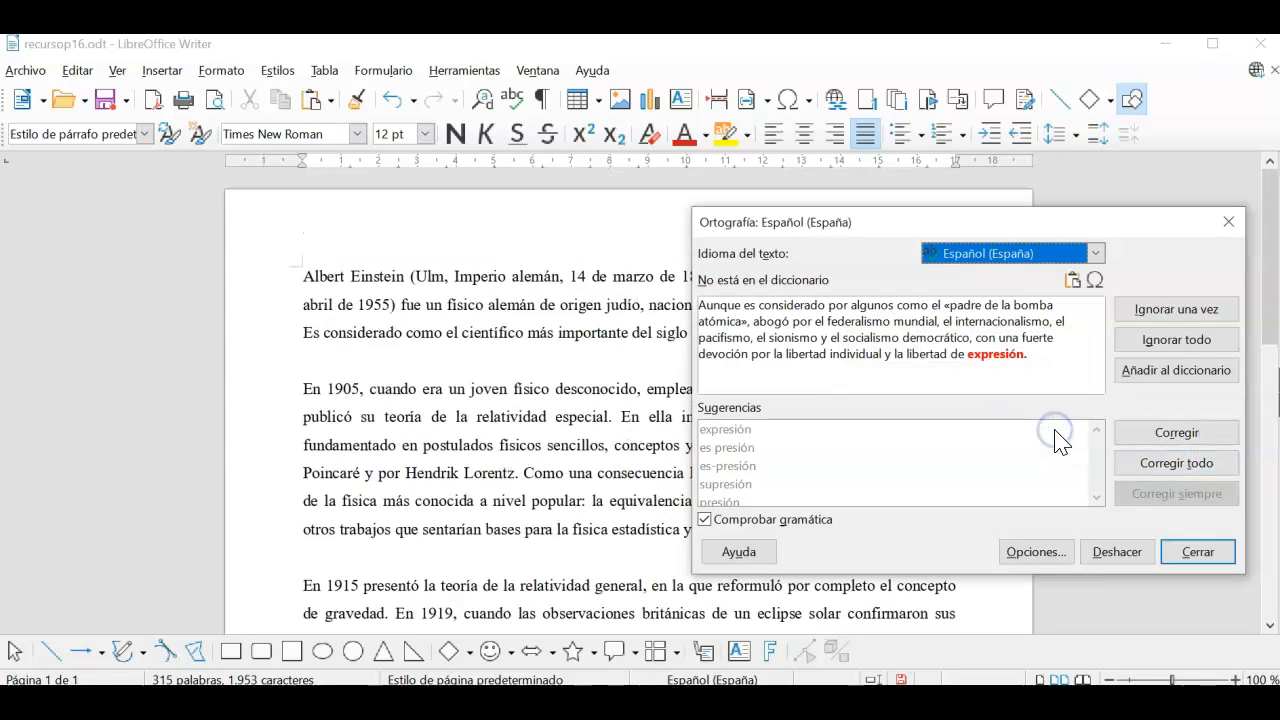
click(1198, 550)
scroll(622, 307, down, 7)
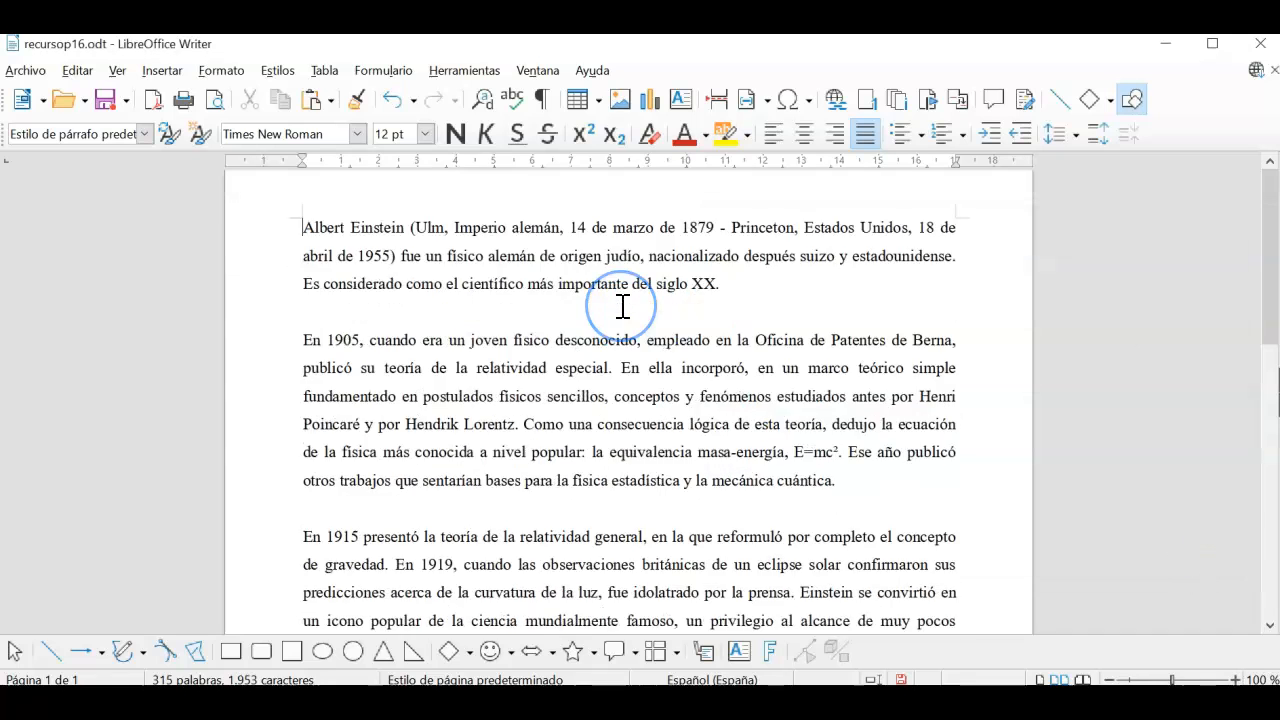
scroll(622, 307, down, 7)
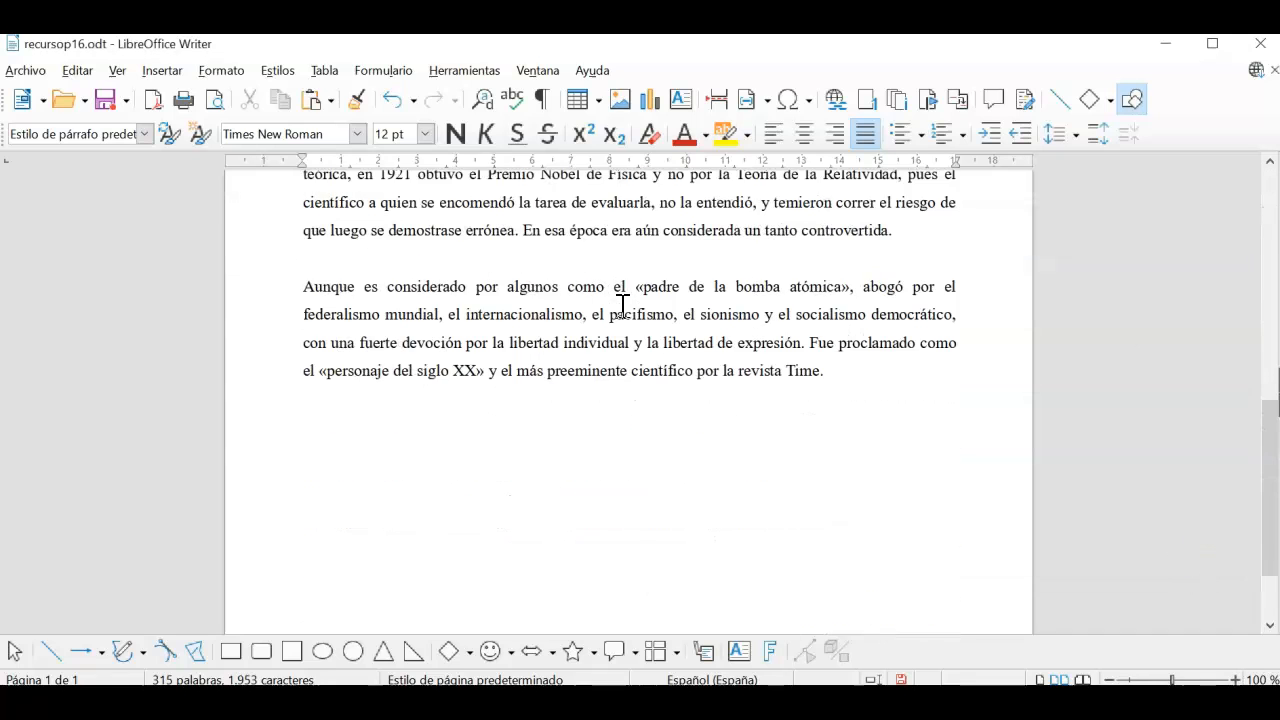
scroll(622, 307, up, 15)
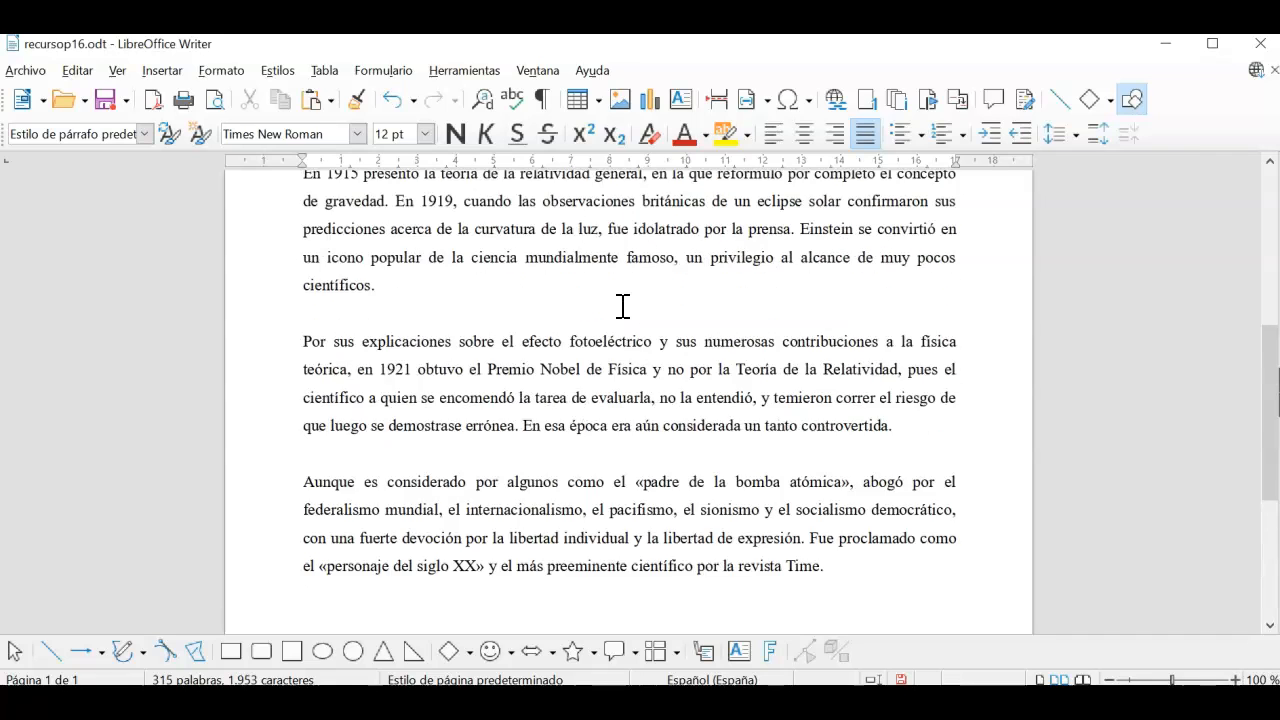
scroll(622, 307, up, 1)
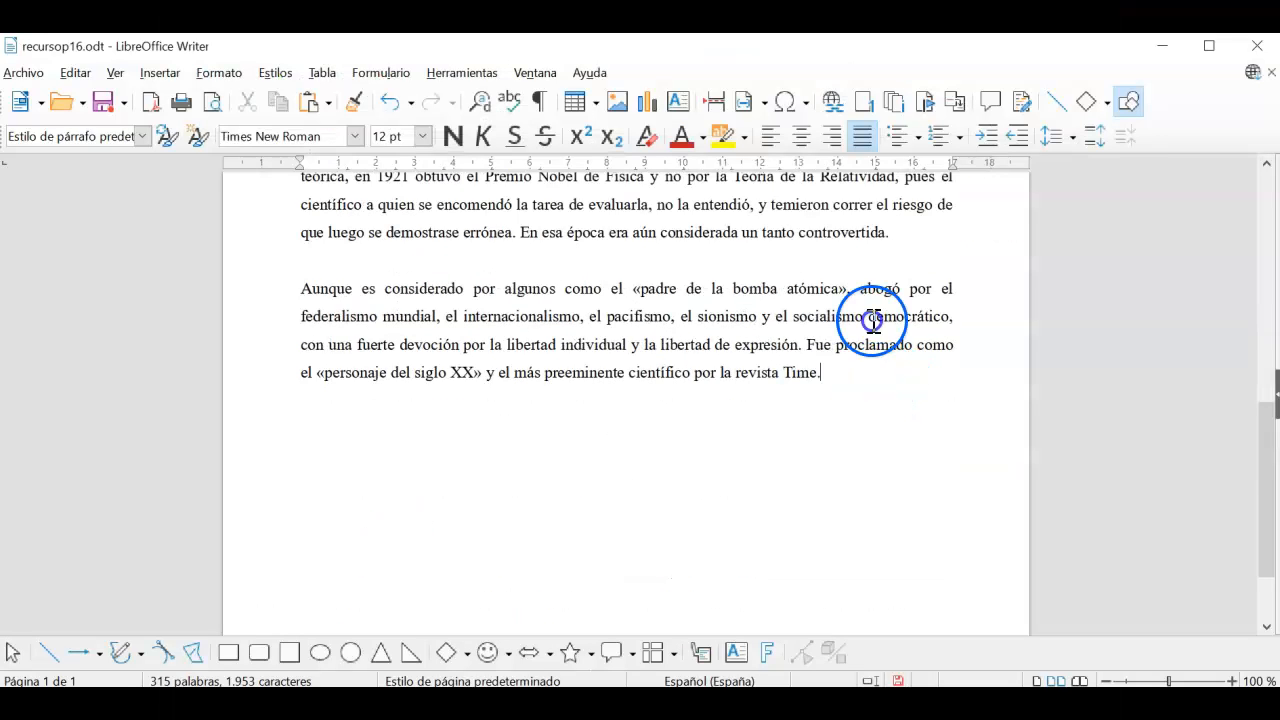
Step: Add lines 'Hay dos monos suvidos a un arból.' and 'Ahí dos monos subidos a un árvol.'
key(Return)
text(Hay dos monos suvidos a un arból.)
key(Return)
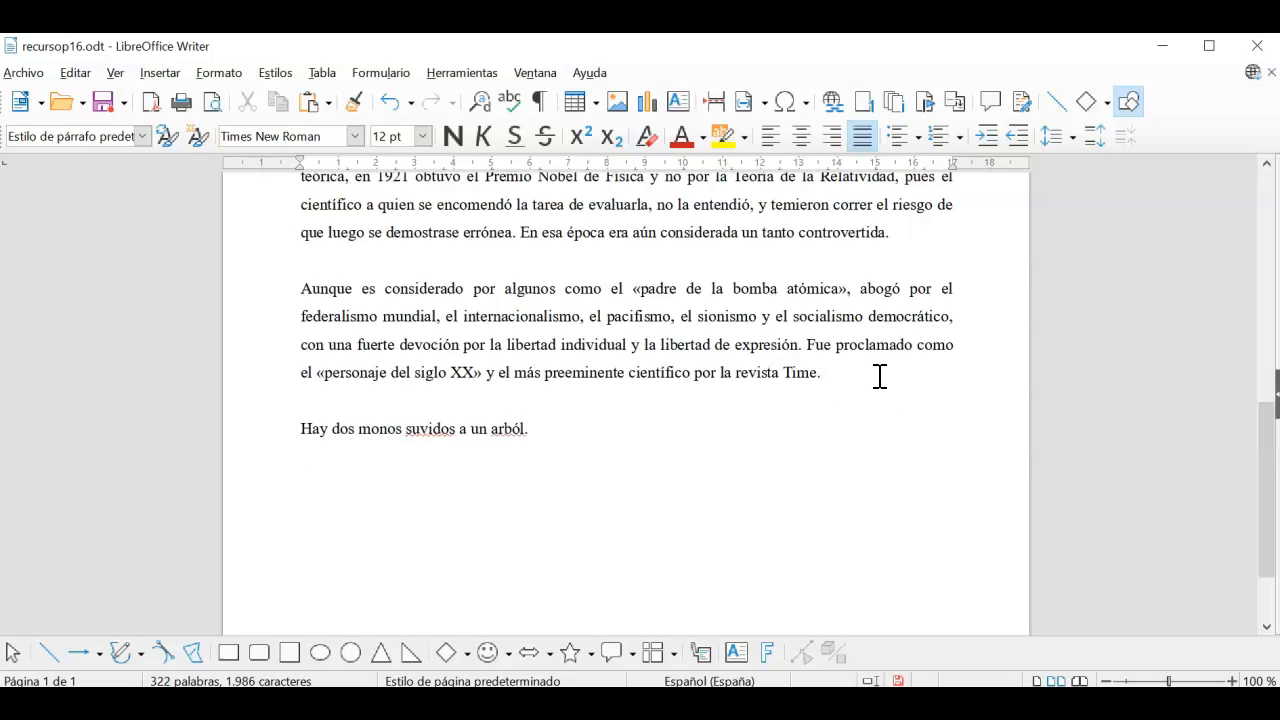
click(391, 469)
text(Ahí dos mono)
text(s subidos a un ár)
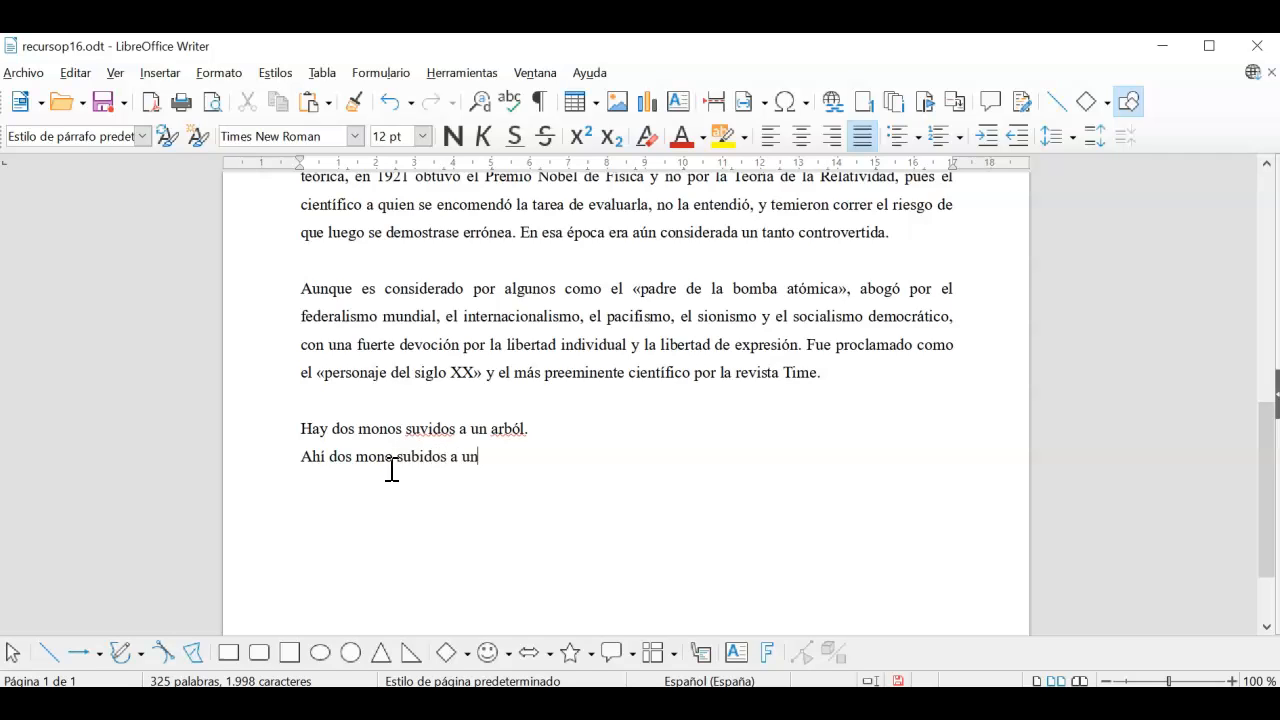
text(vol.)
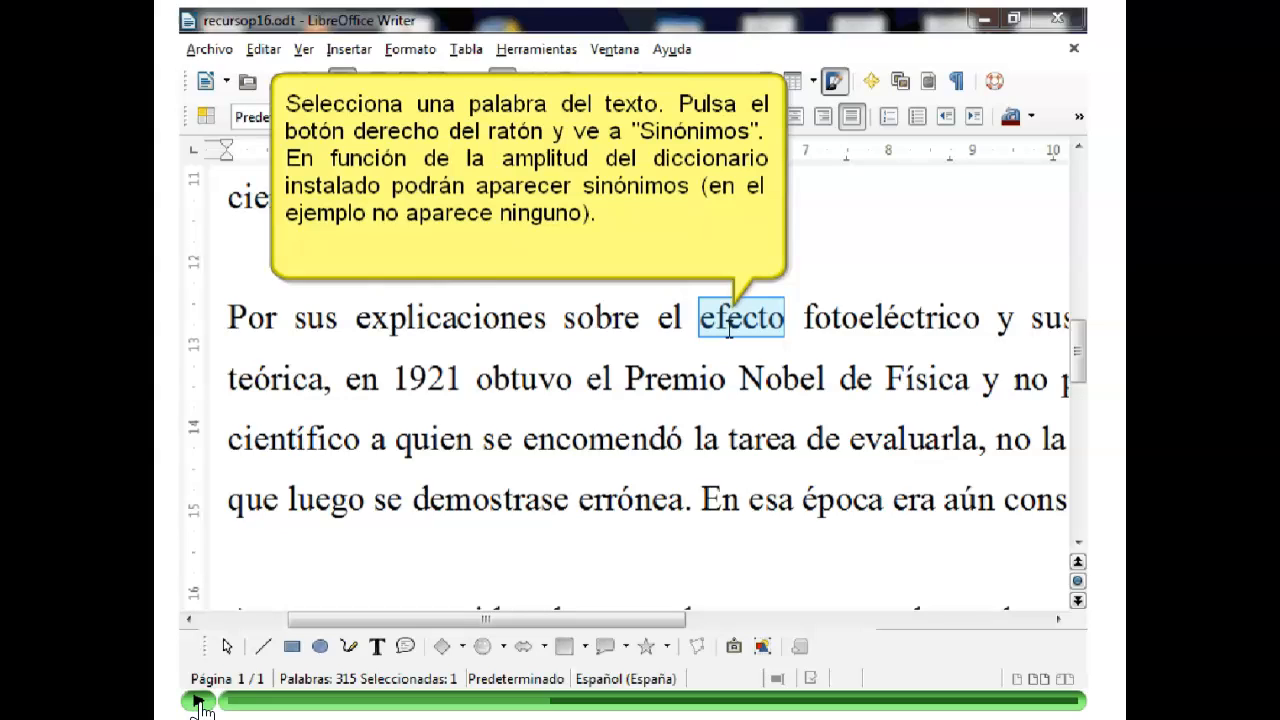
click(197, 705)
click(199, 705)
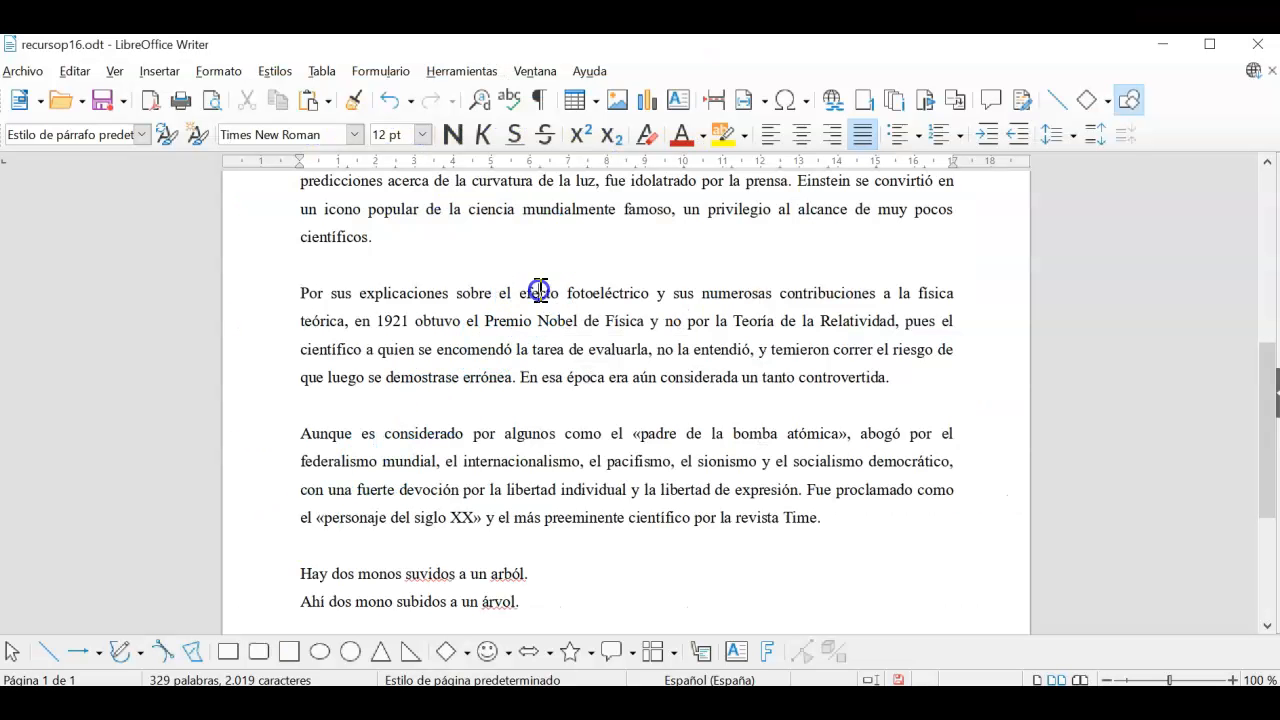
right_click(541, 291)
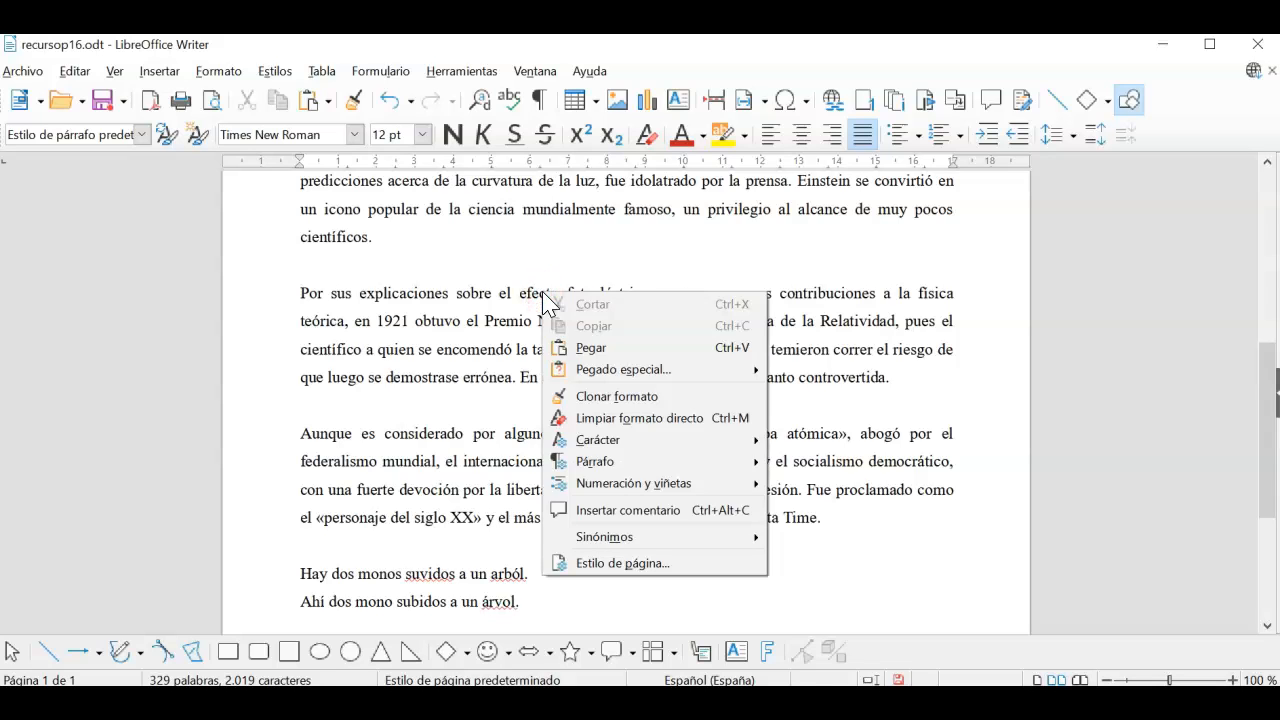
mouse_move(614, 536)
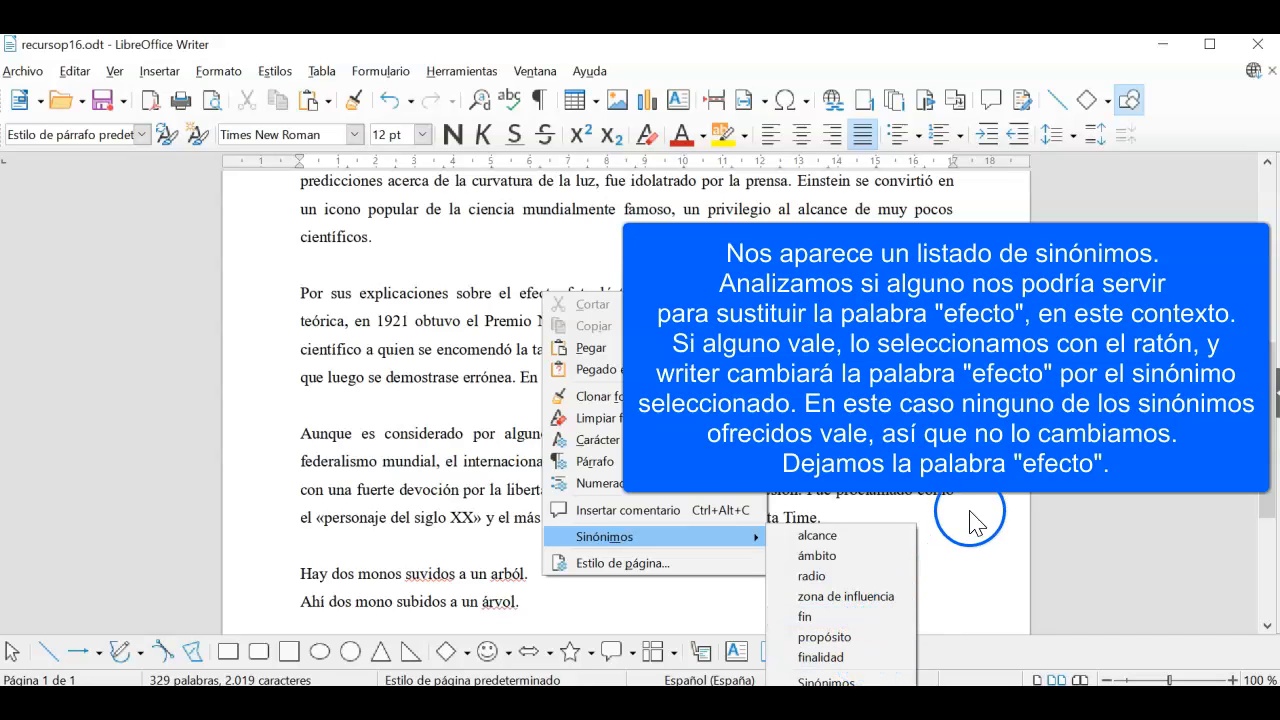
click(982, 467)
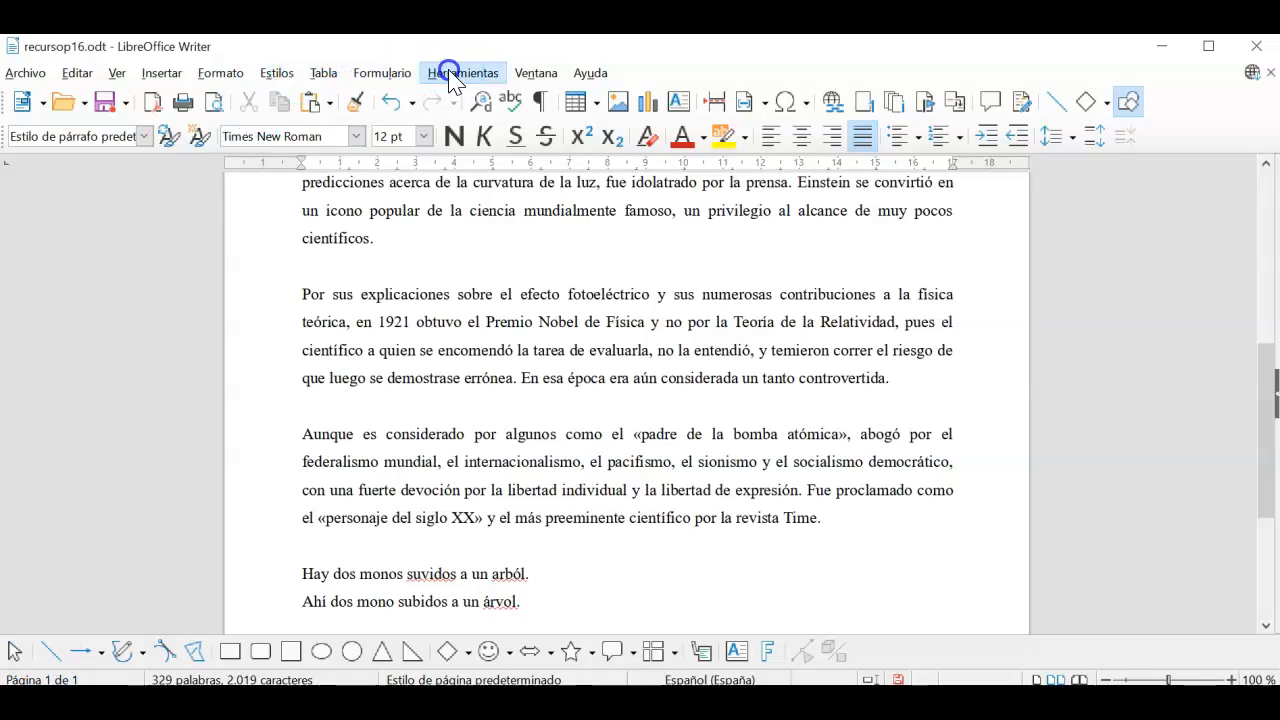
click(450, 76)
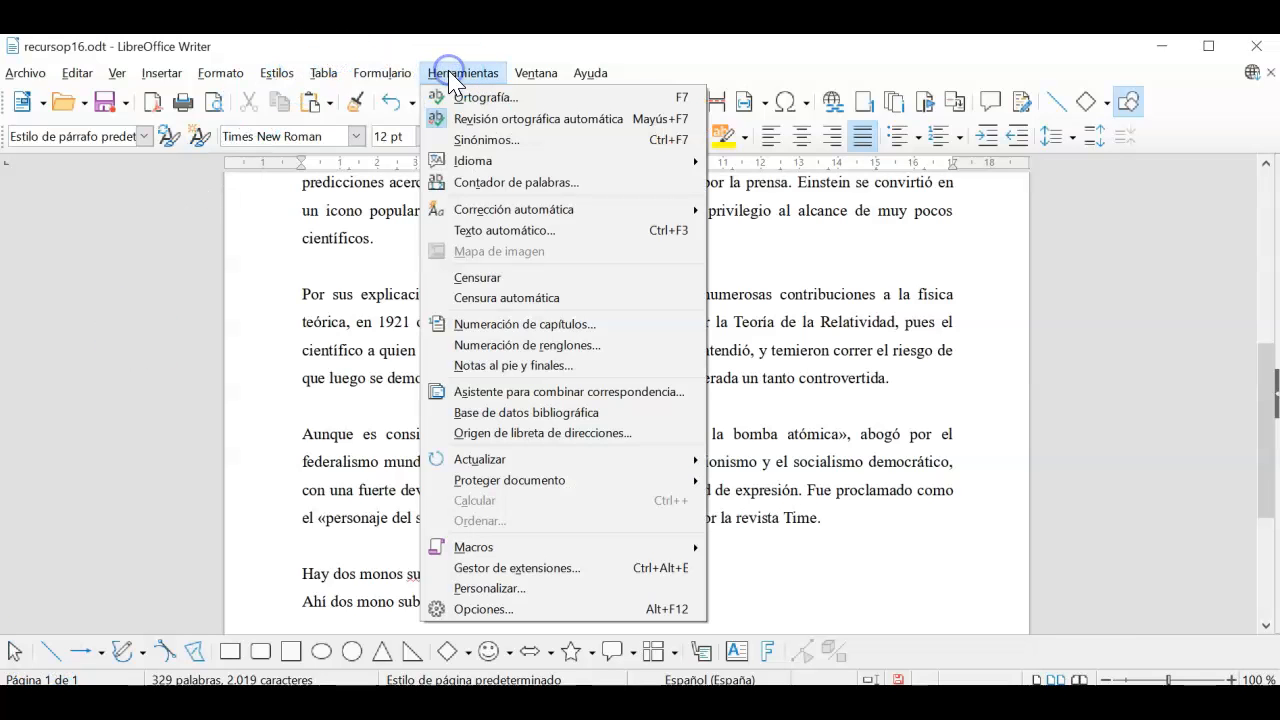
Step: Show the Corrección automática submenu under Herramientas
click(528, 212)
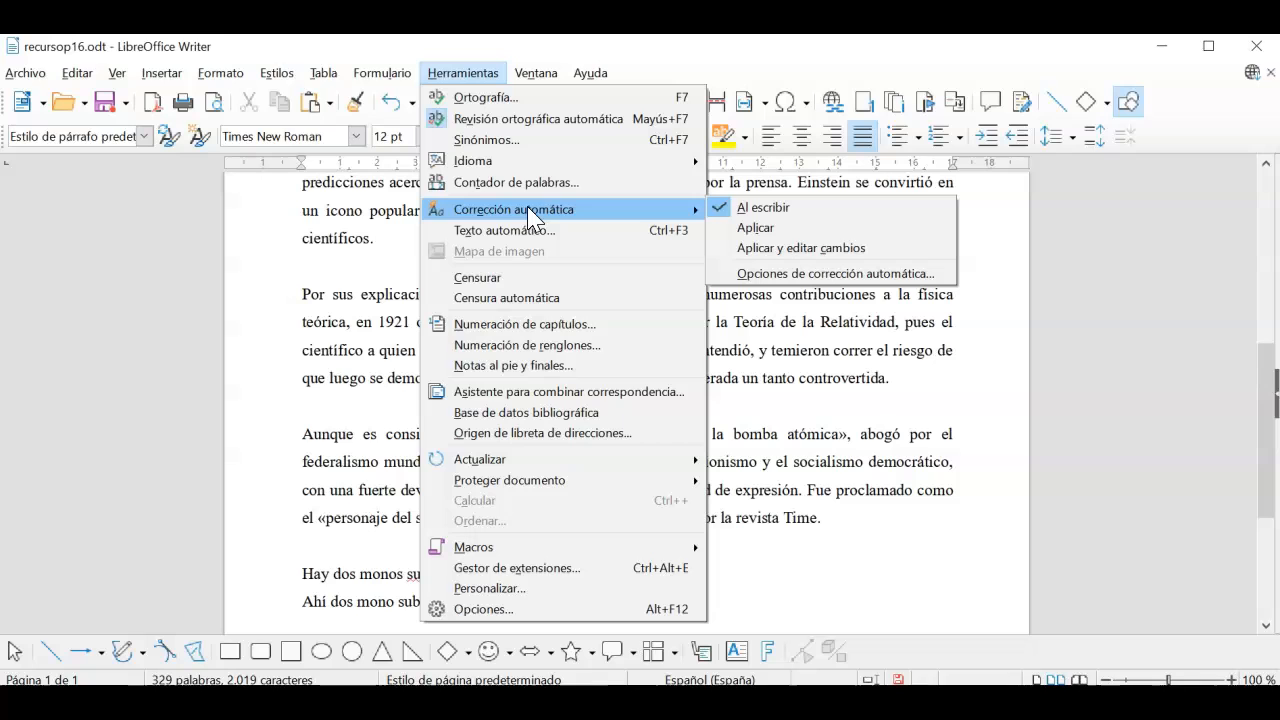
Step: Open the AutoCorrect options and browse the Español (España) replacement entries such as cojer → coger
click(791, 285)
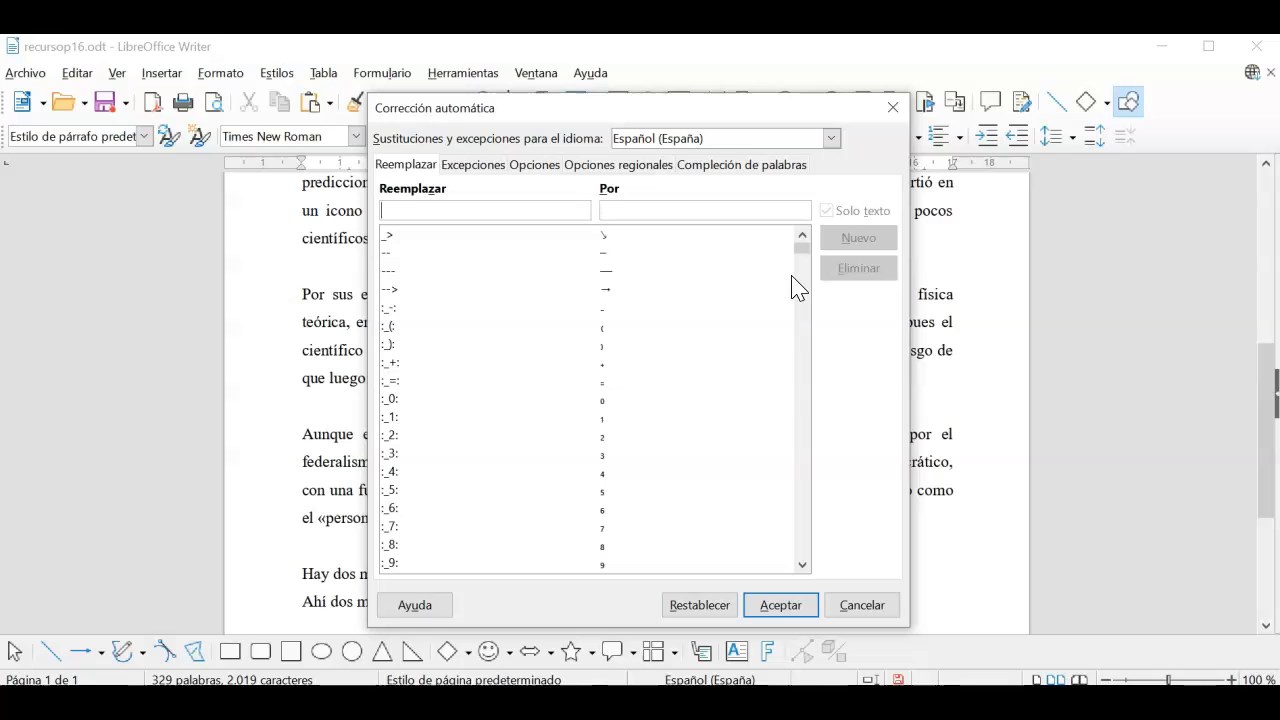
scroll(504, 368, down, 10)
scroll(504, 368, down, 20)
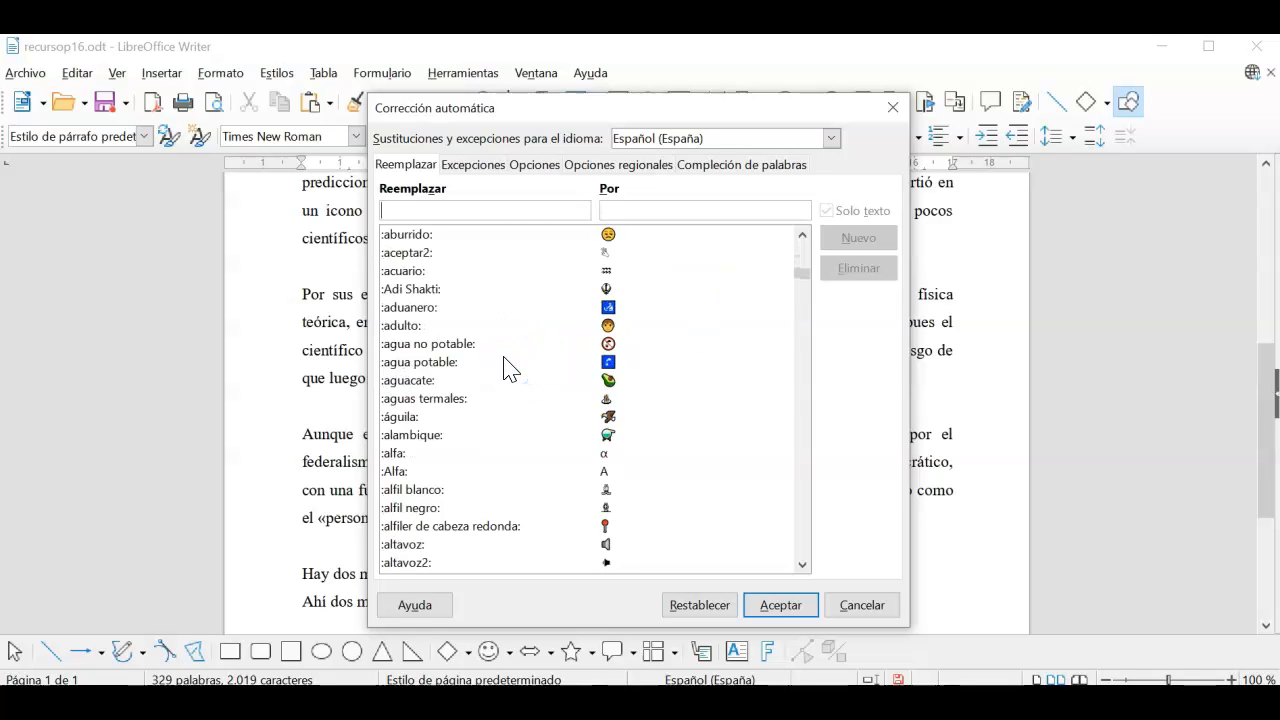
scroll(505, 368, down, 20)
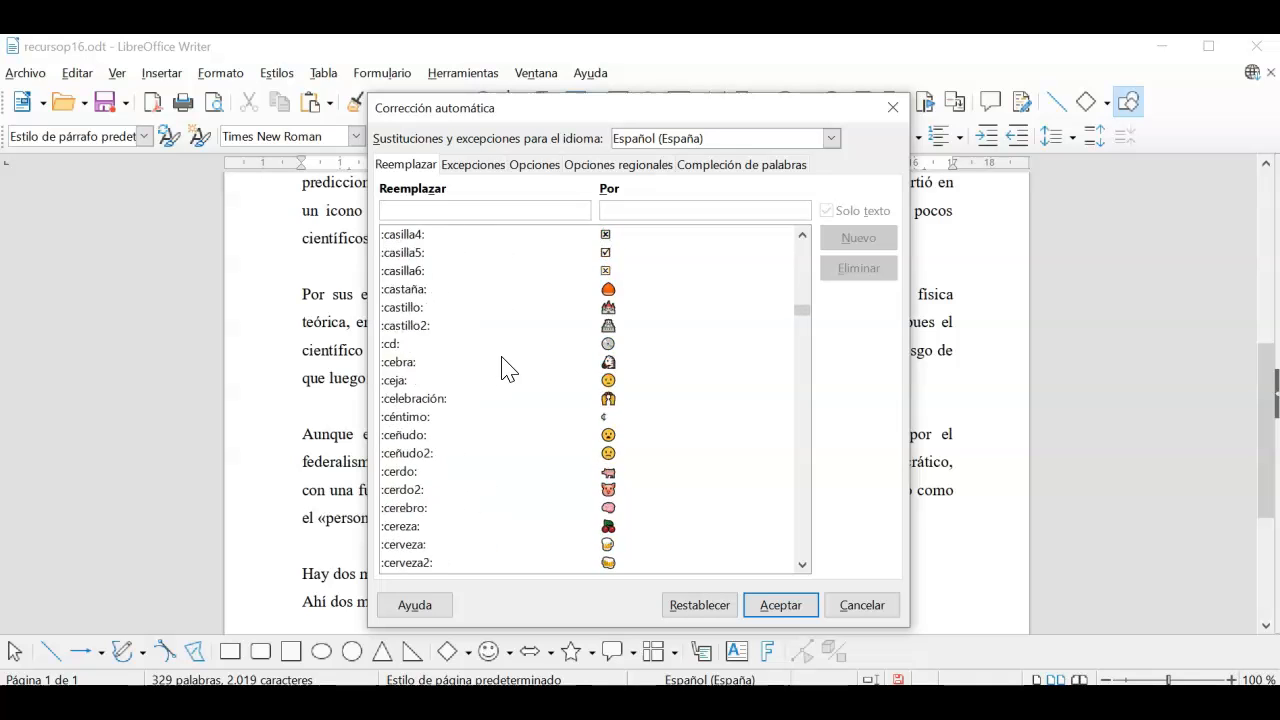
scroll(505, 368, down, 20)
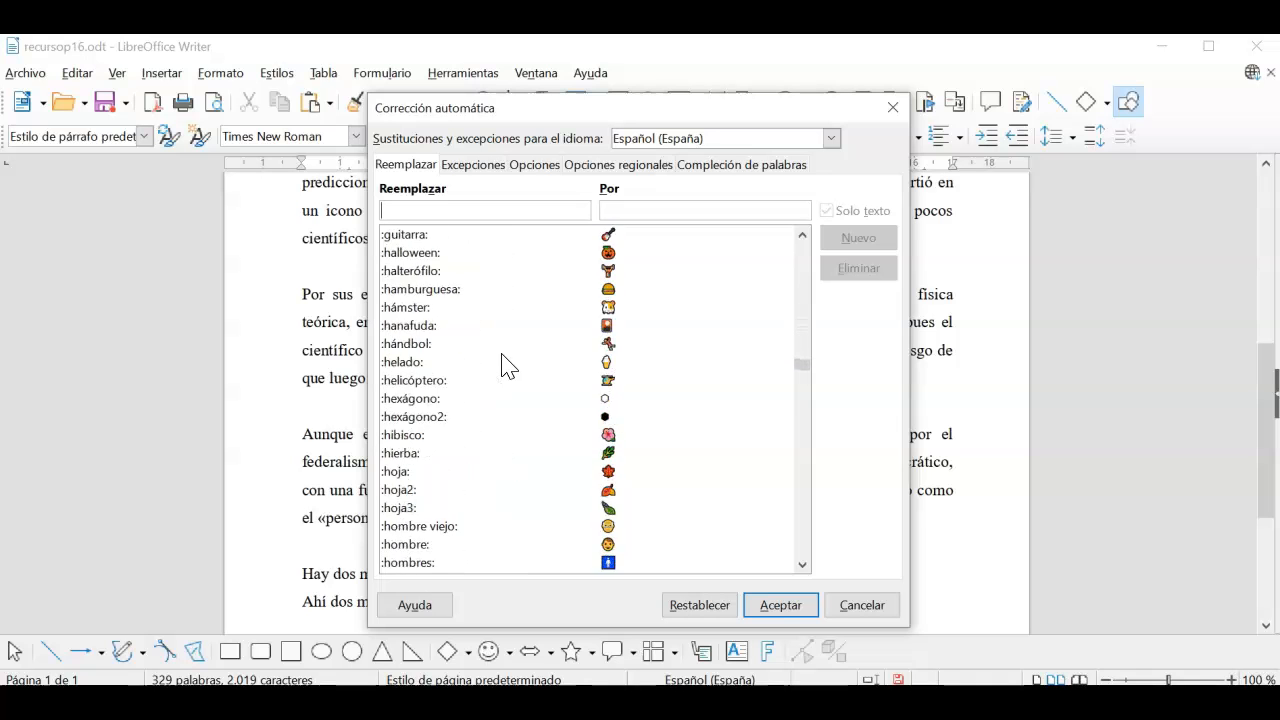
scroll(505, 368, down, 20)
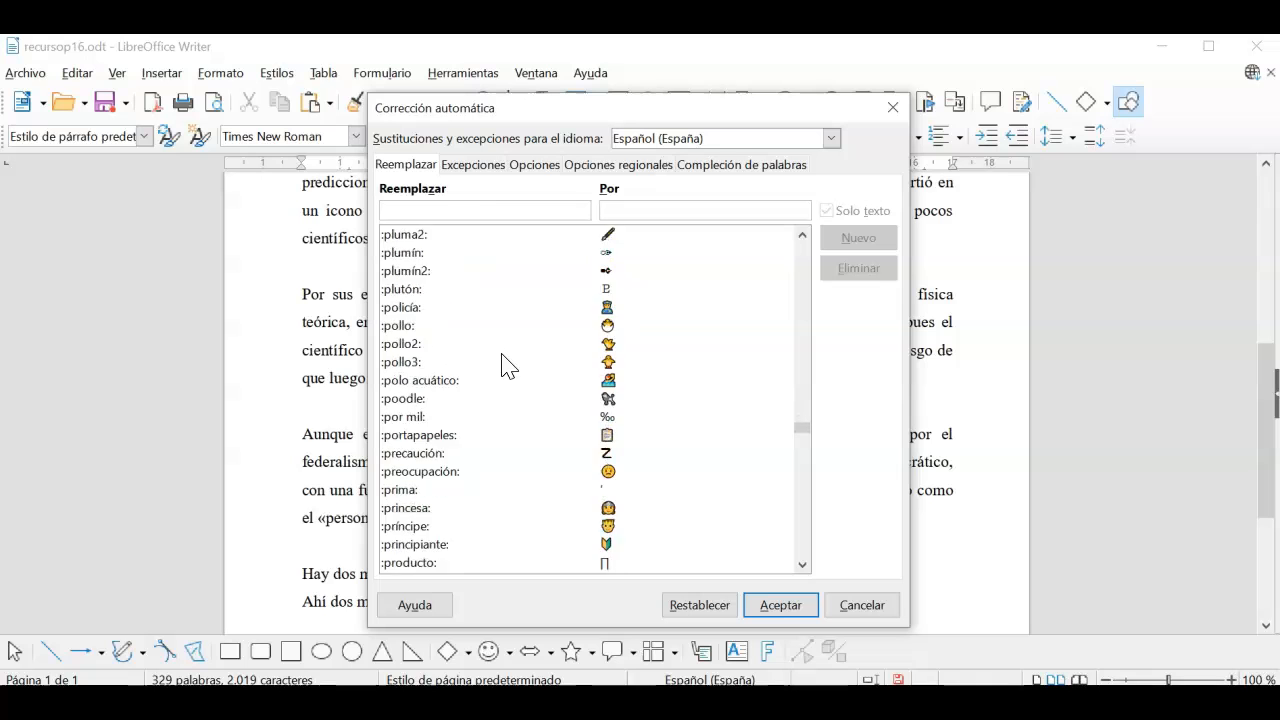
scroll(507, 362, down, 20)
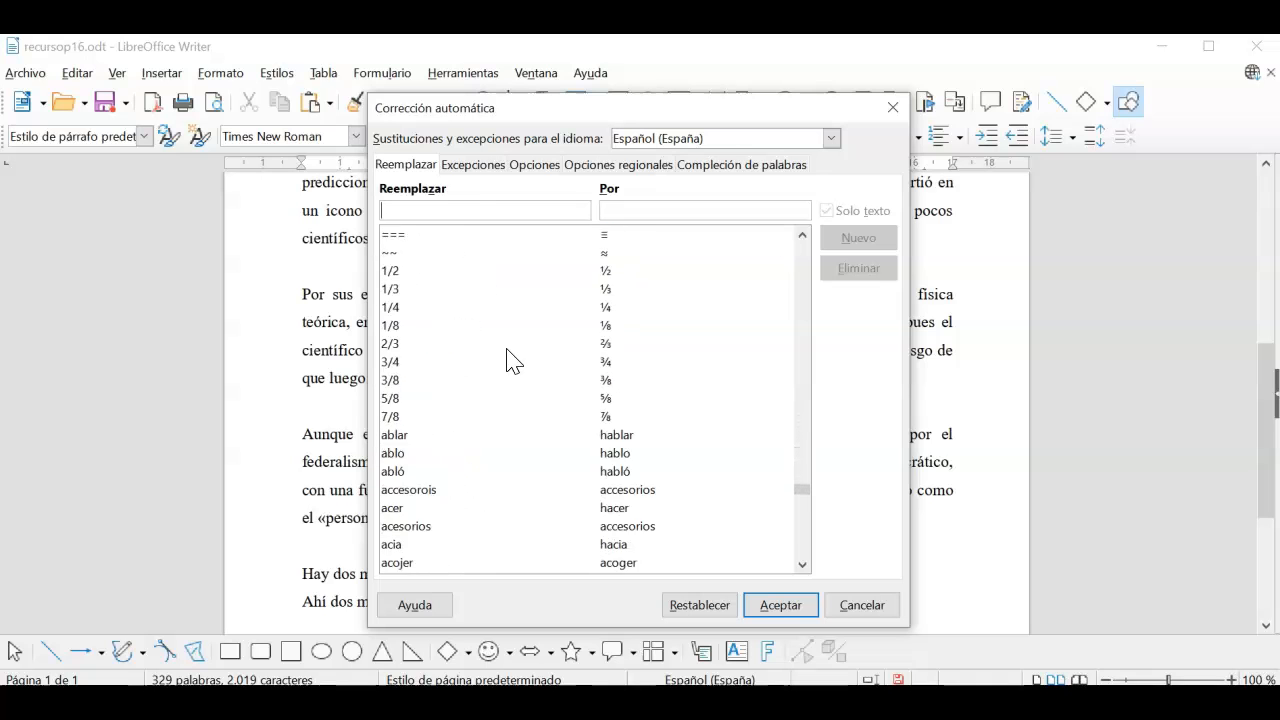
scroll(507, 362, down, 20)
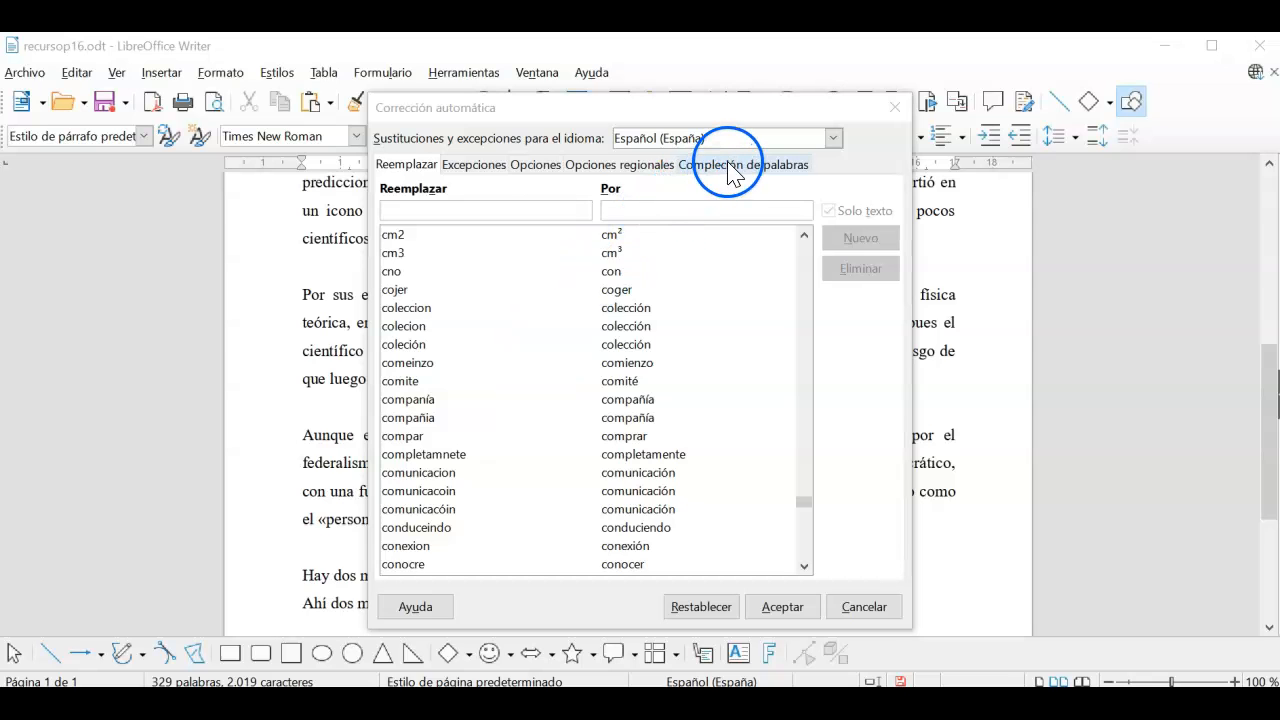
Step: In Compleción de palabras, select the collected word estadounidense and close the dialog with Aceptar
click(730, 166)
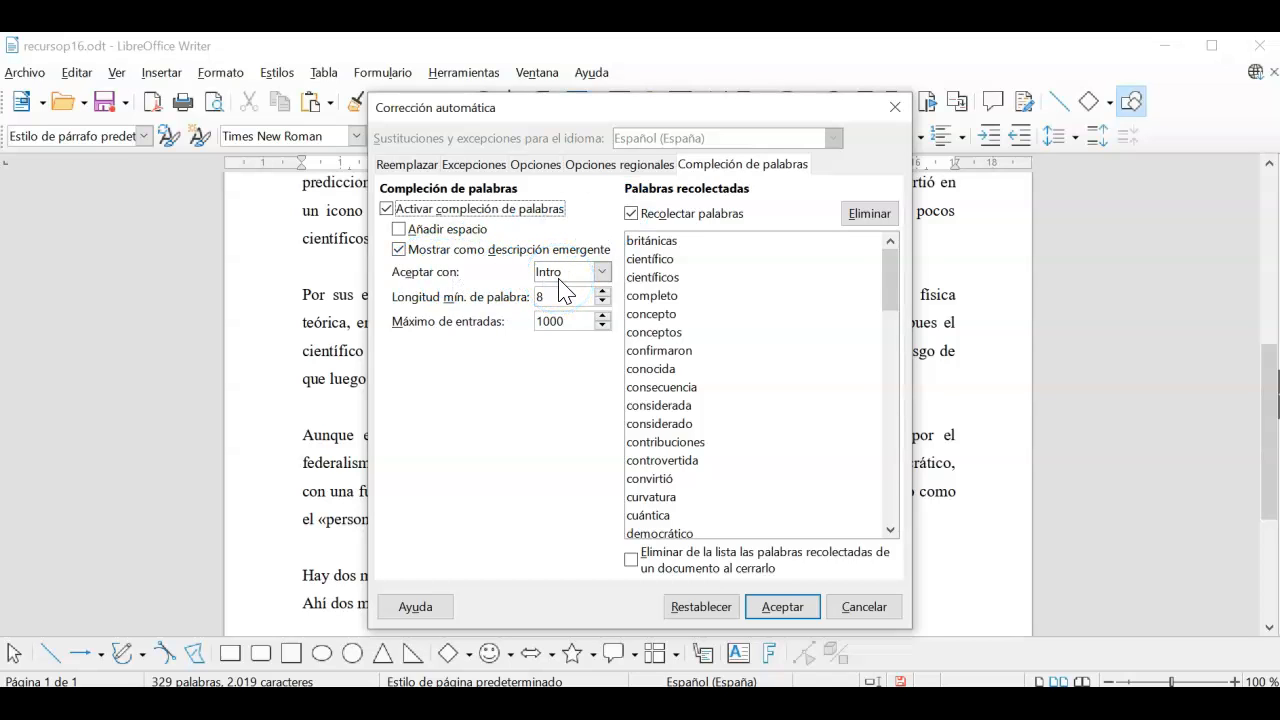
drag(886, 290, 894, 352)
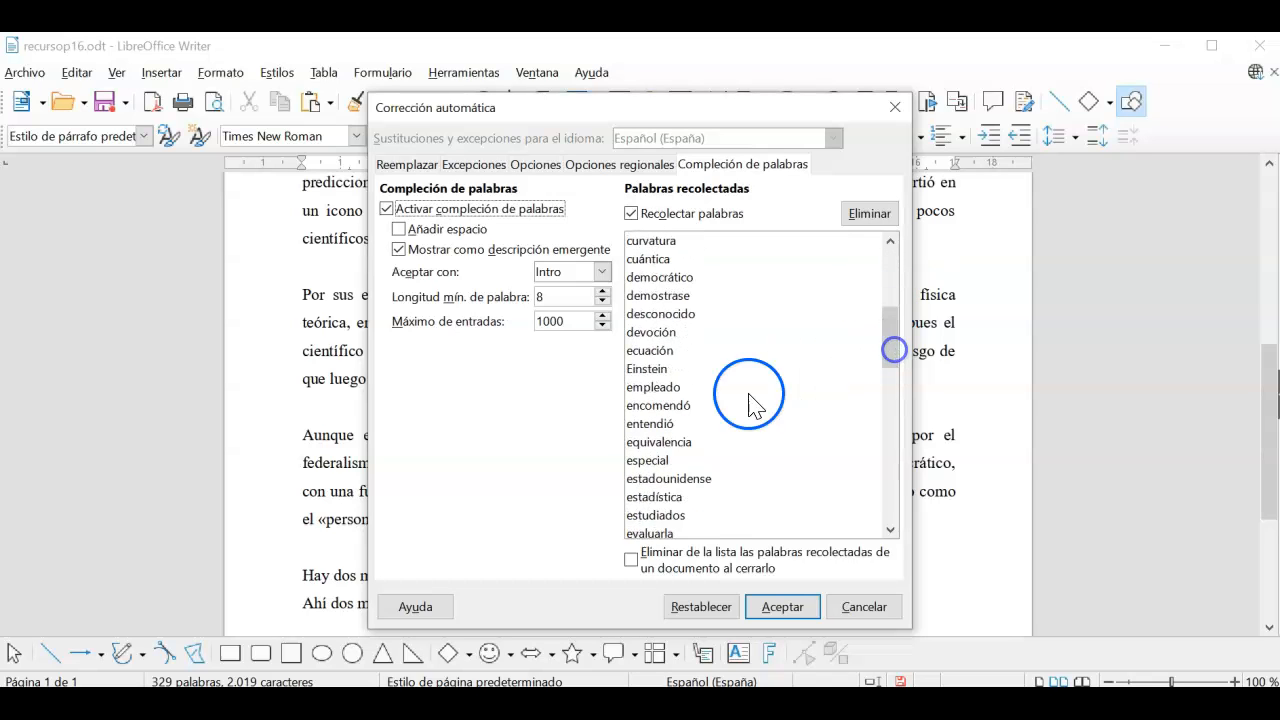
click(714, 479)
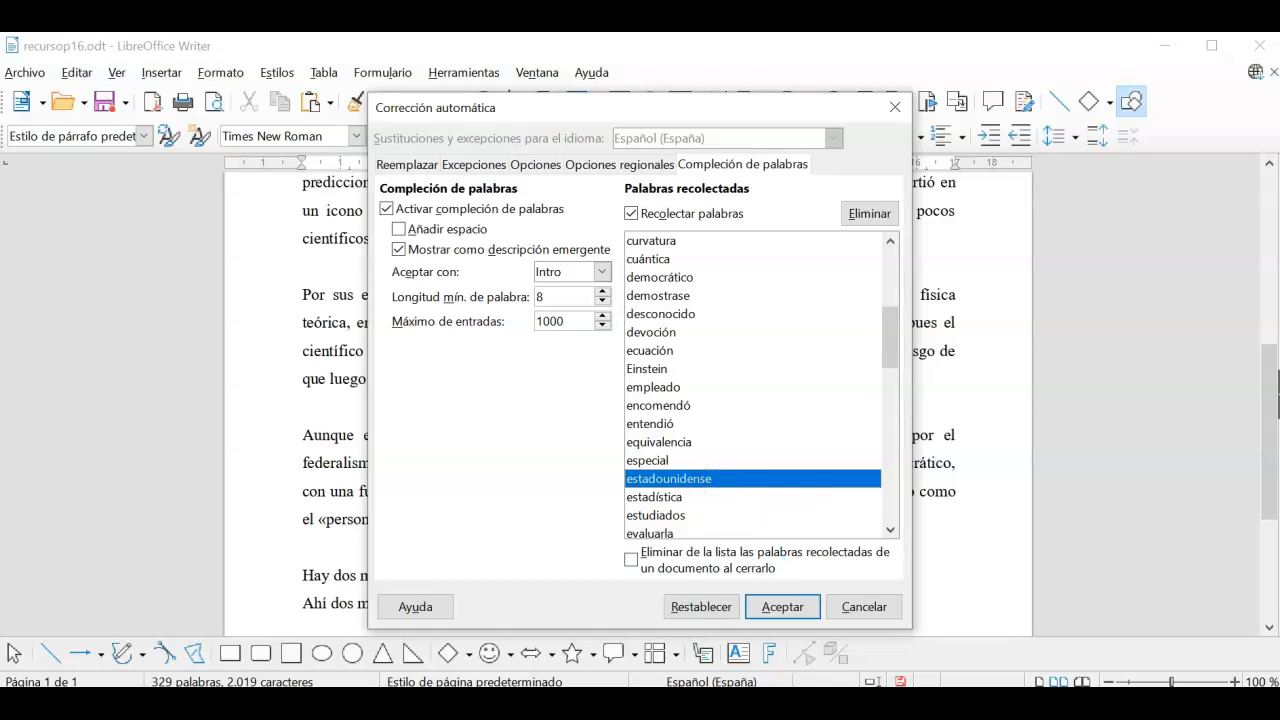
click(804, 609)
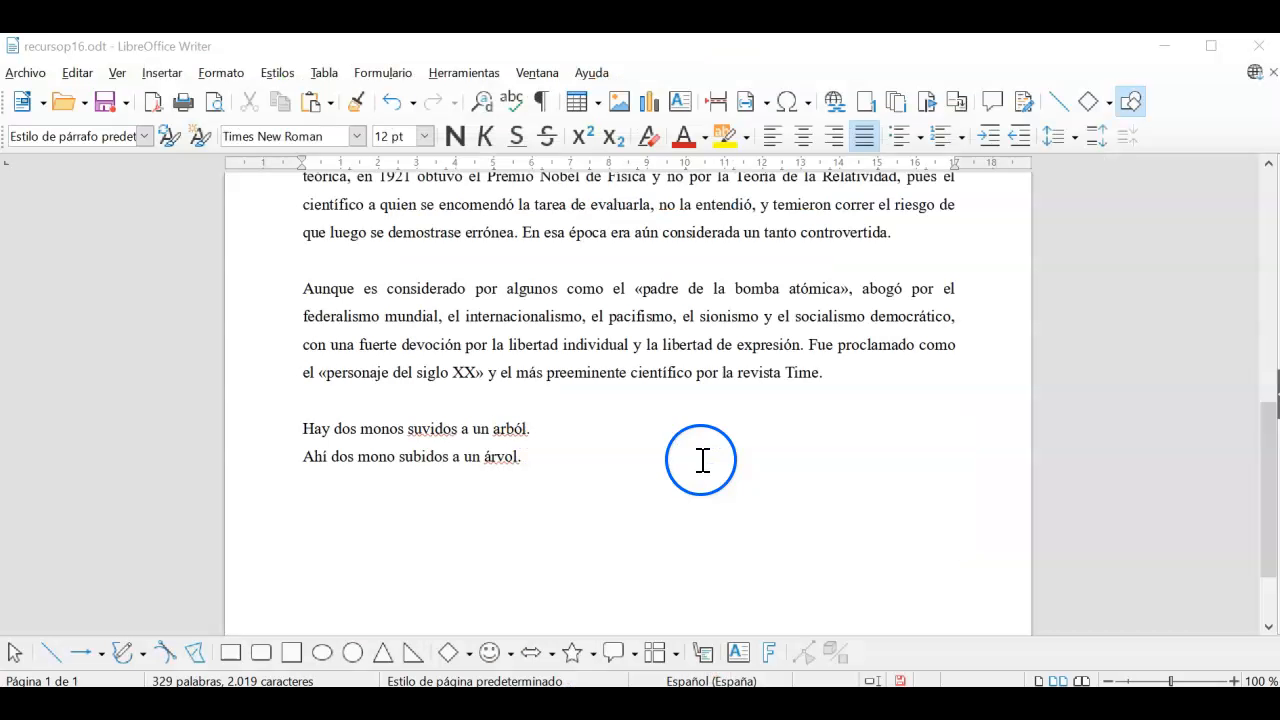
Step: On a new line below the sentences, type 'comunicacoin' so it autocorrects to 'Comunicación', then 'conocre'
click(594, 466)
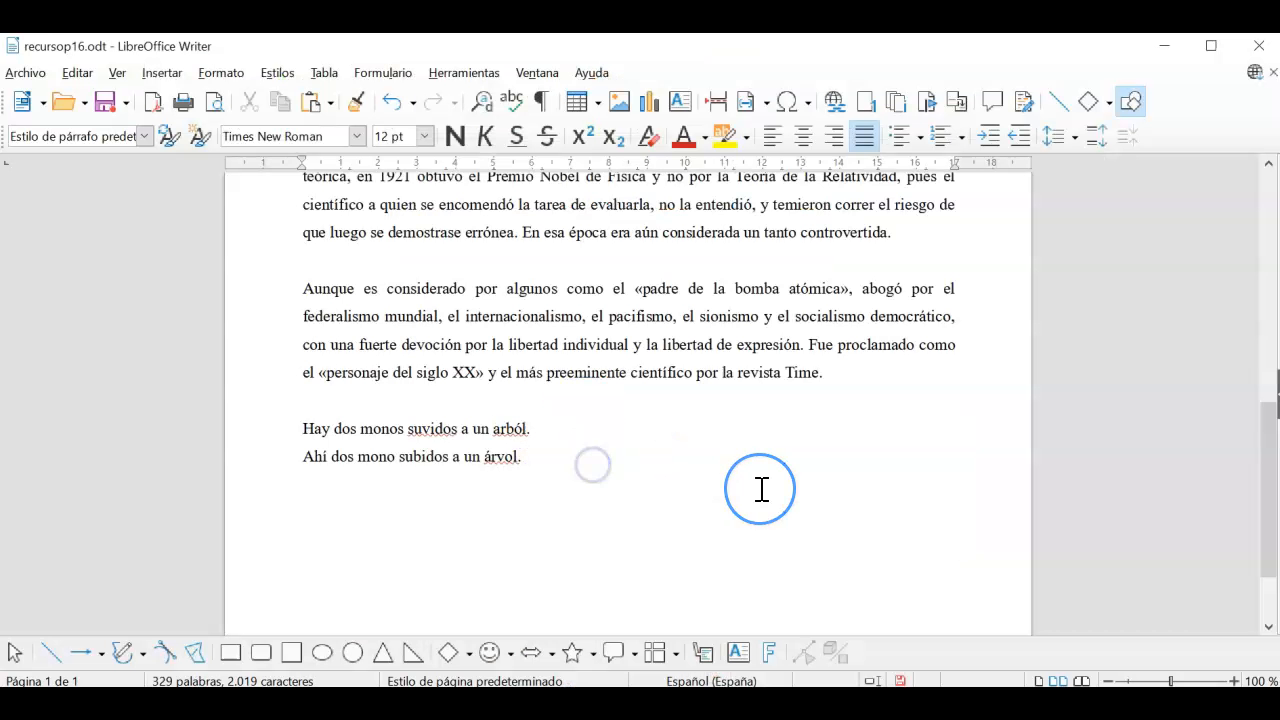
key(Return)
text(comun)
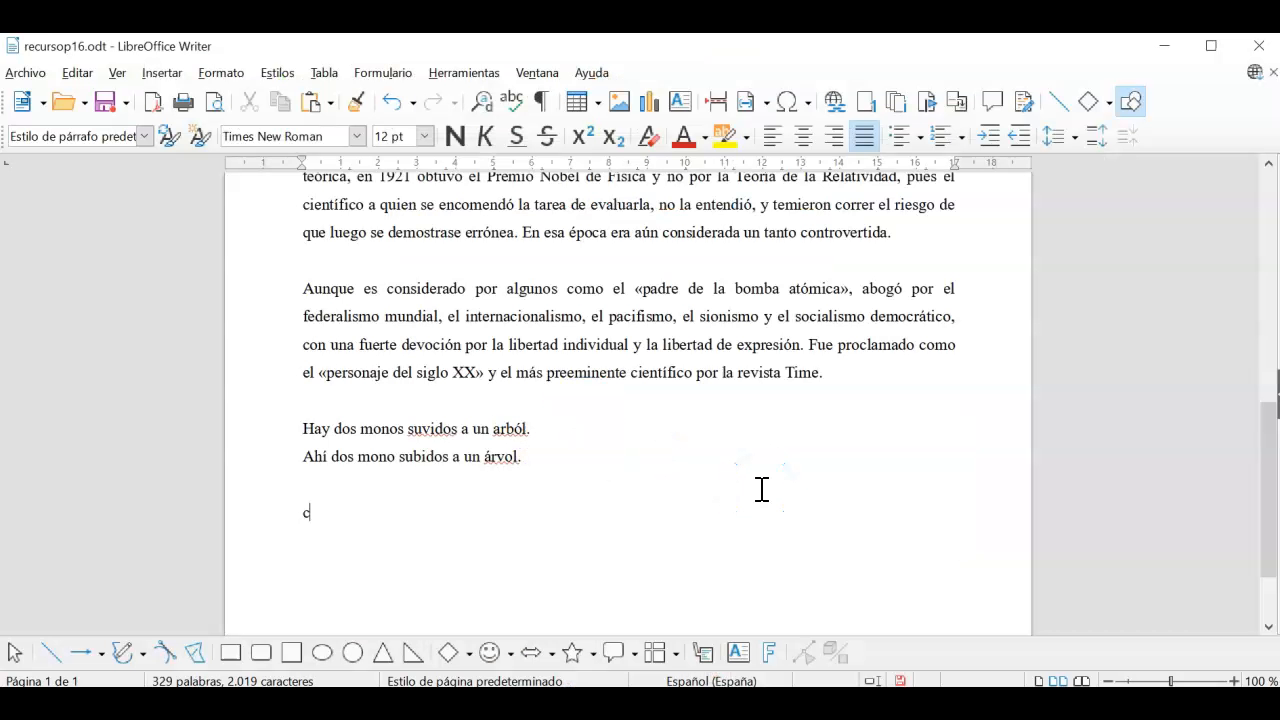
text(icacoi)
text(n)
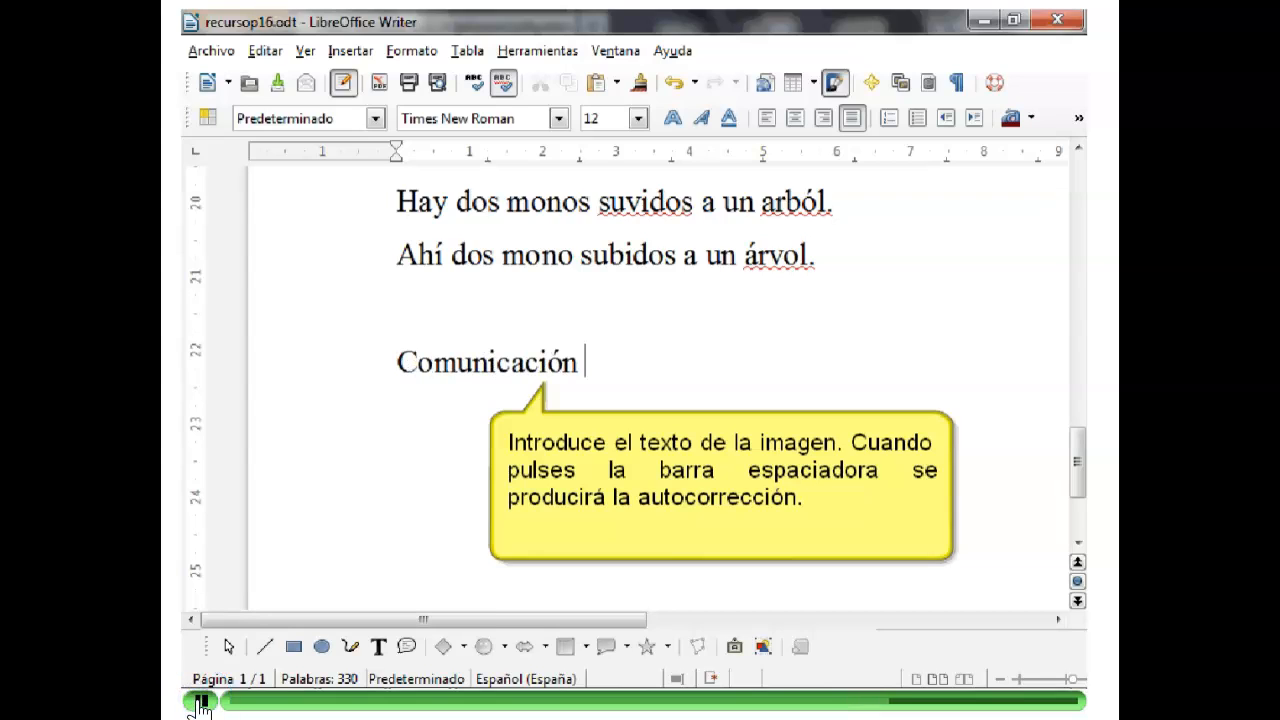
text(conocre)
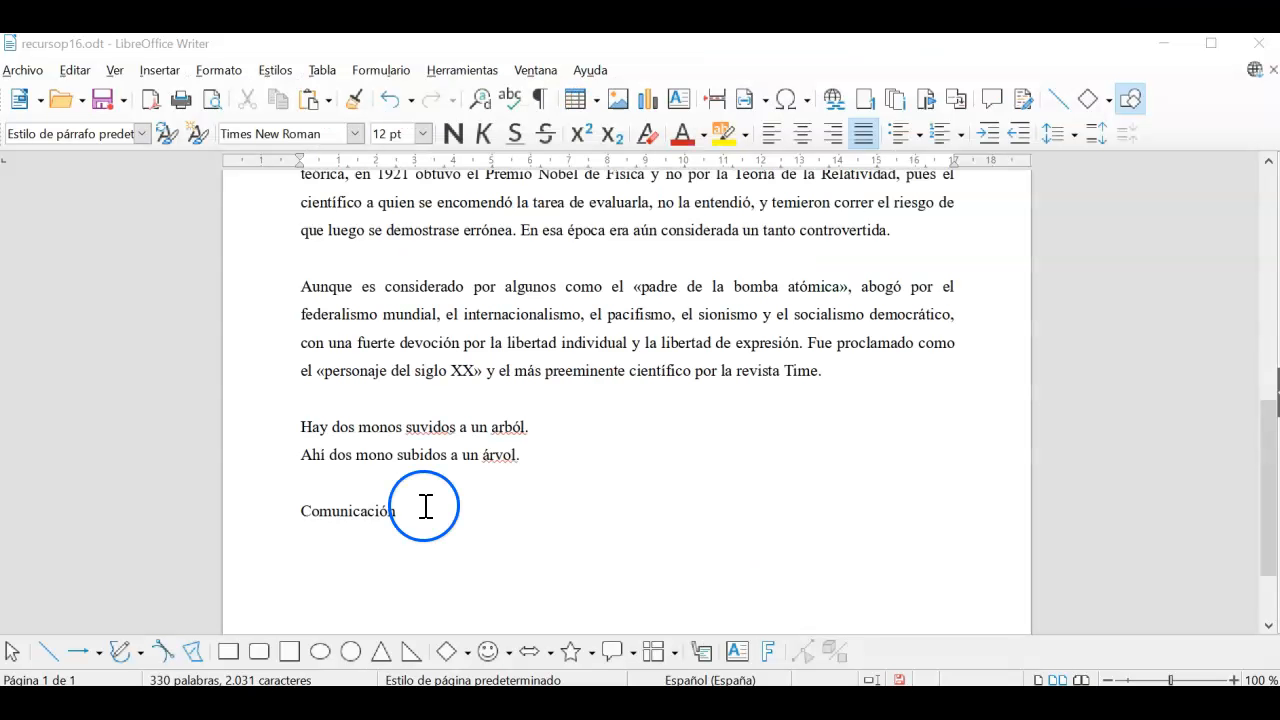
text(conocre)
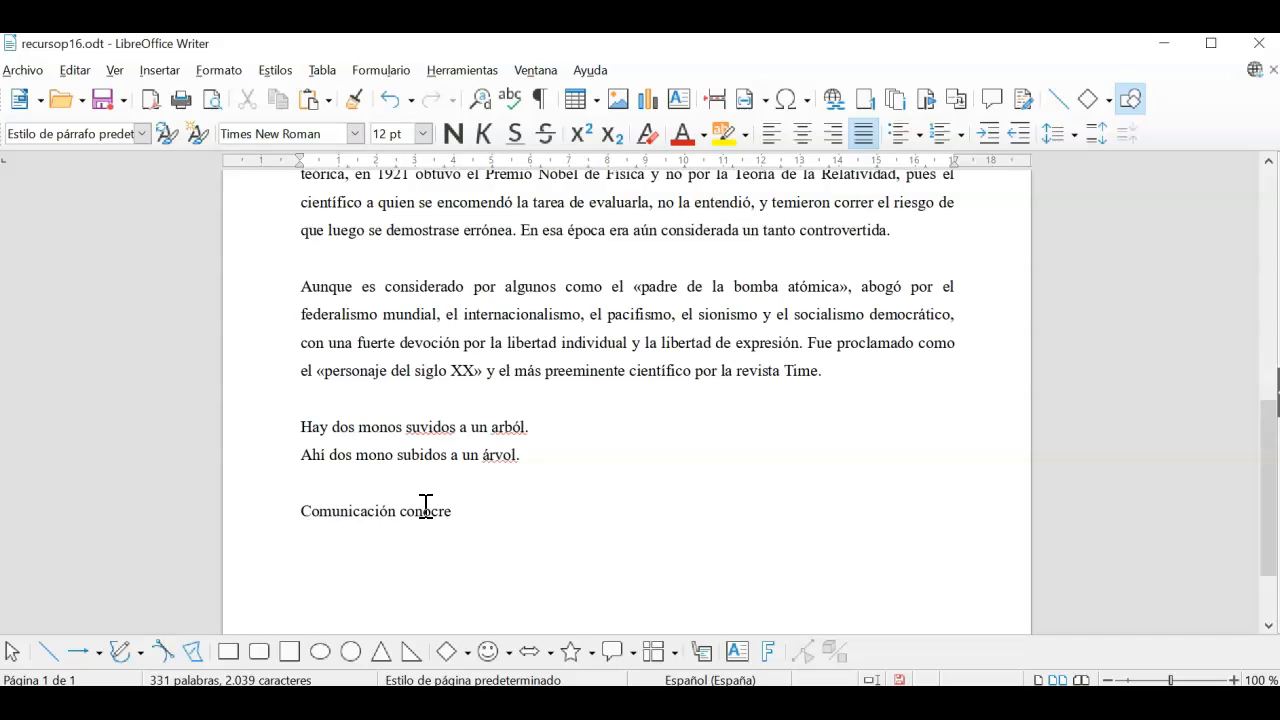
Step: Complete the line as 'Comunicación conocer estadounidense', accepting the autocomplete suggestion after typing 'estad'
click(570, 417)
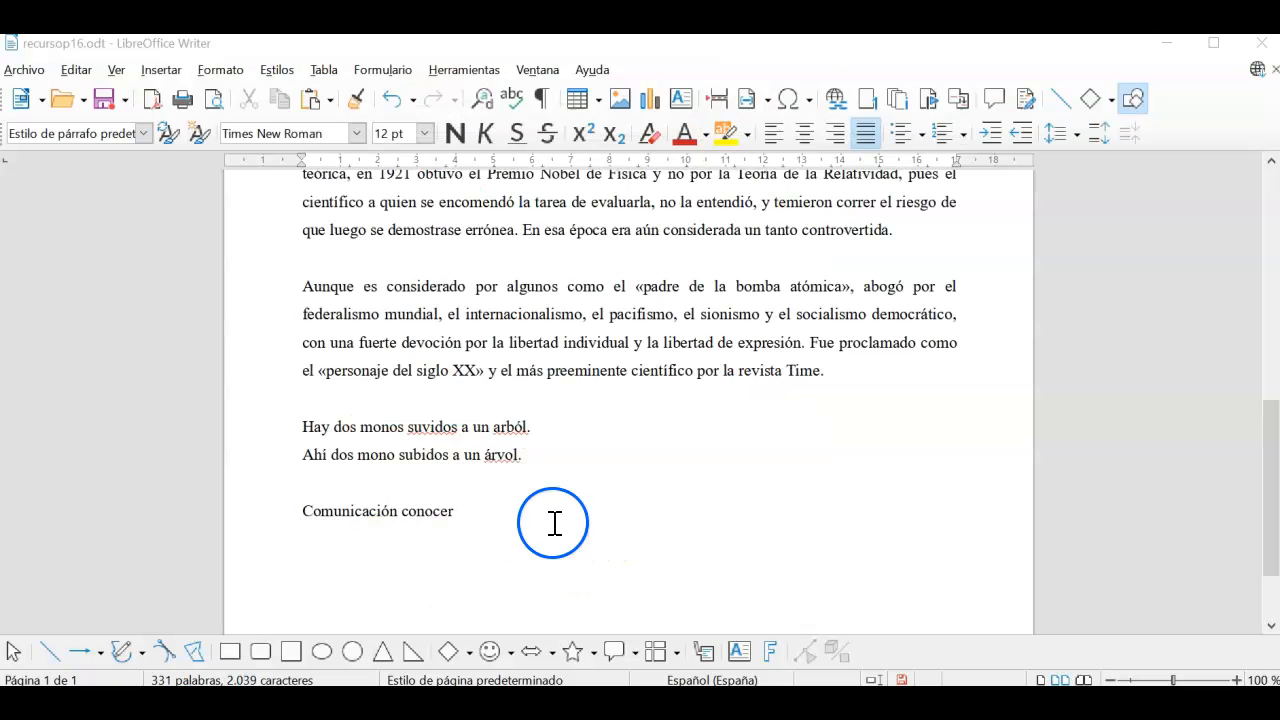
click(520, 517)
text(estad)
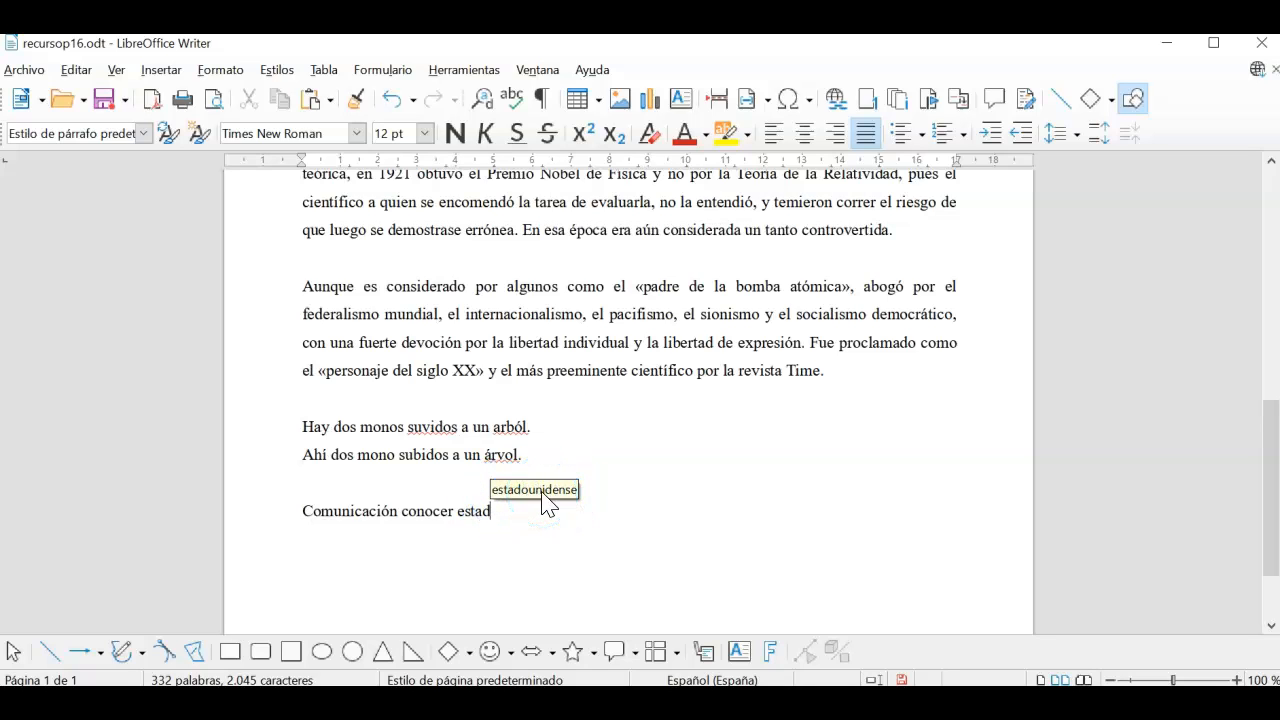
key(Return)
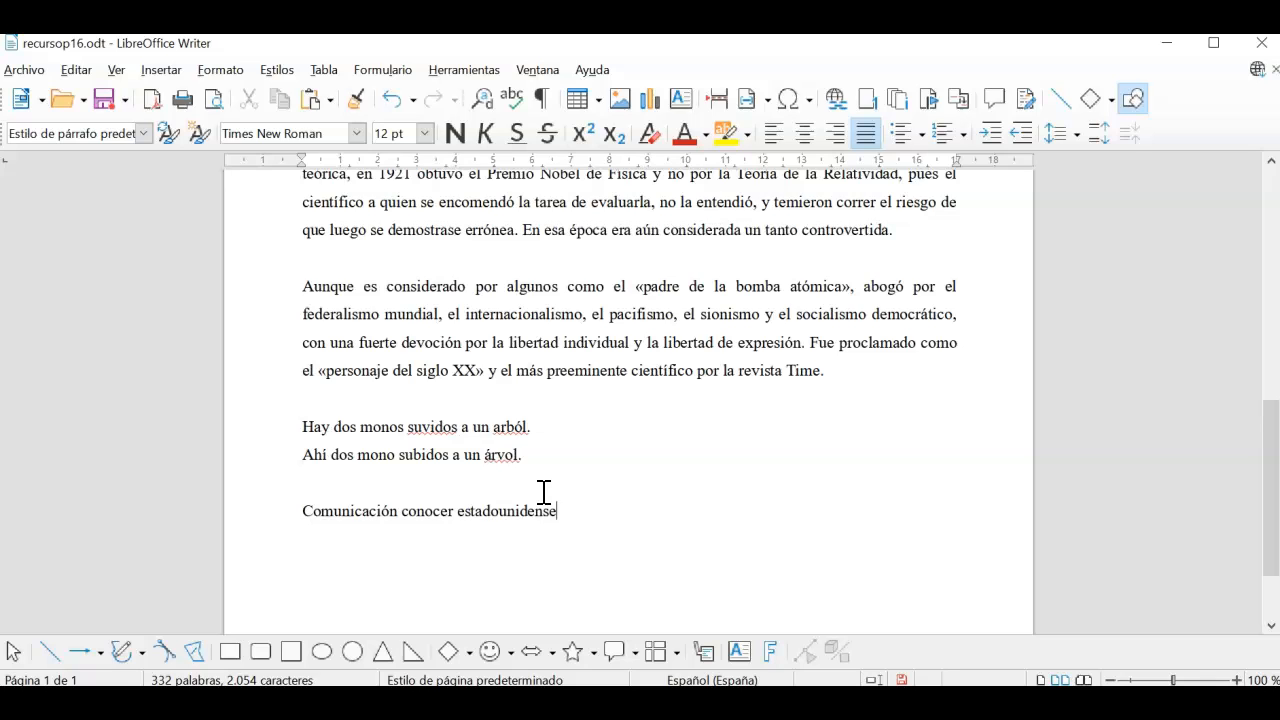
click(269, 606)
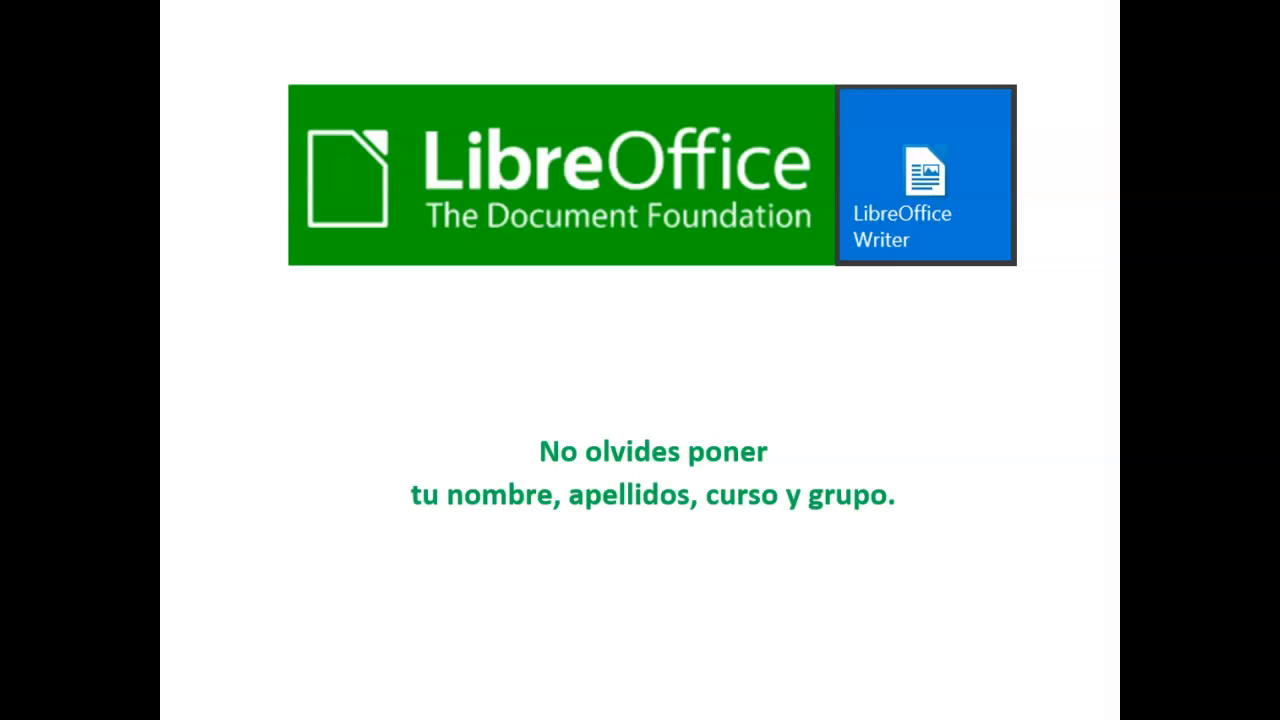
Step: Add a final line with the student's full name and course group 3ºD
click(594, 514)
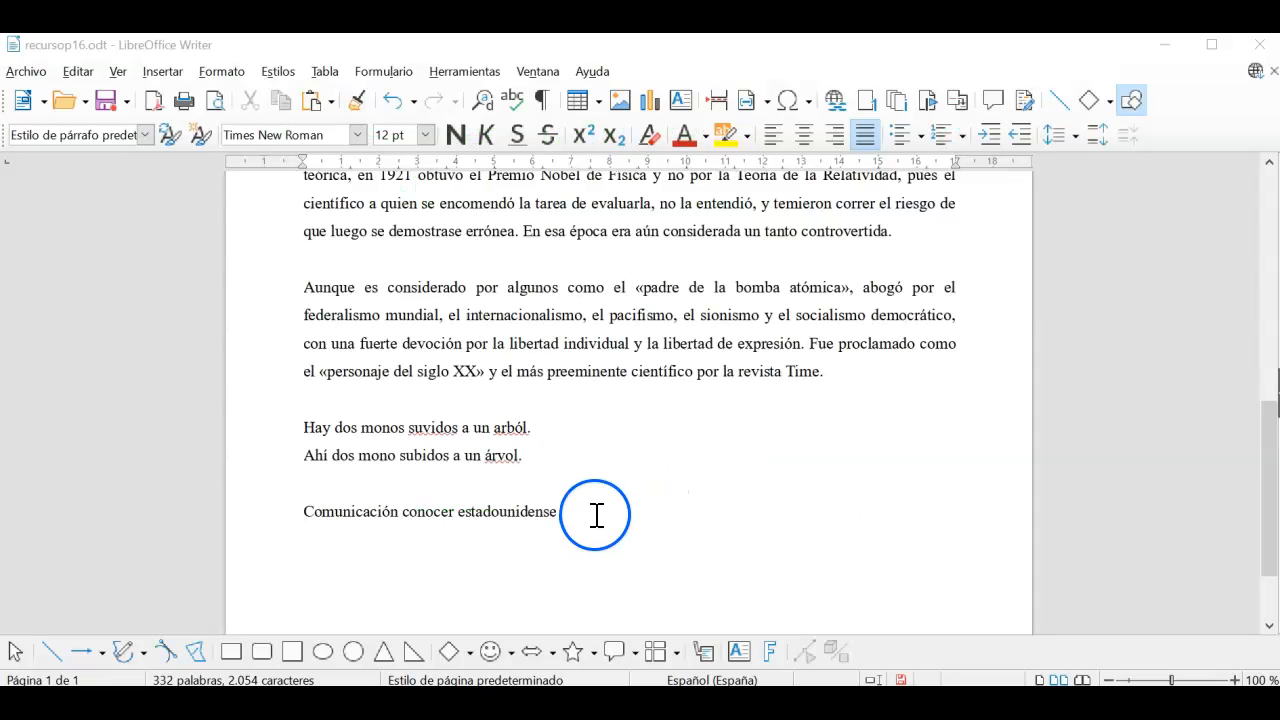
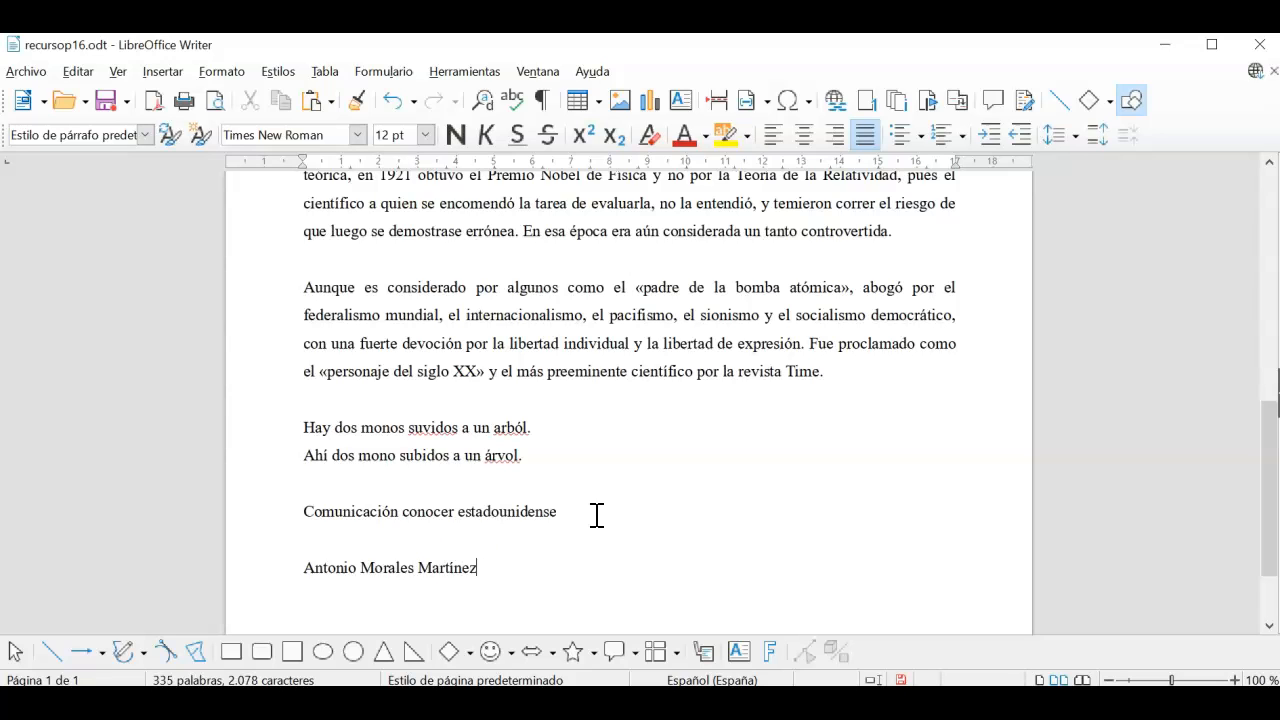
text( 3ºD)
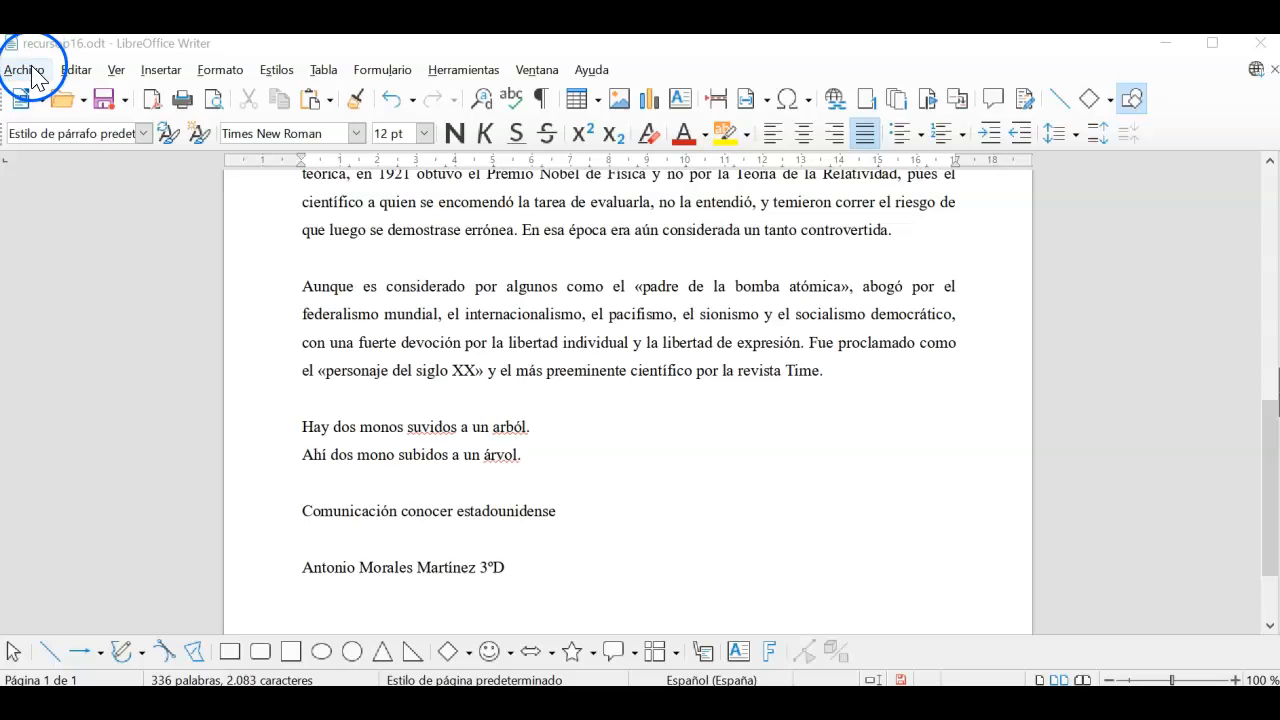
Step: Save the document as p16.odt in the Documentos > writer folder
click(24, 69)
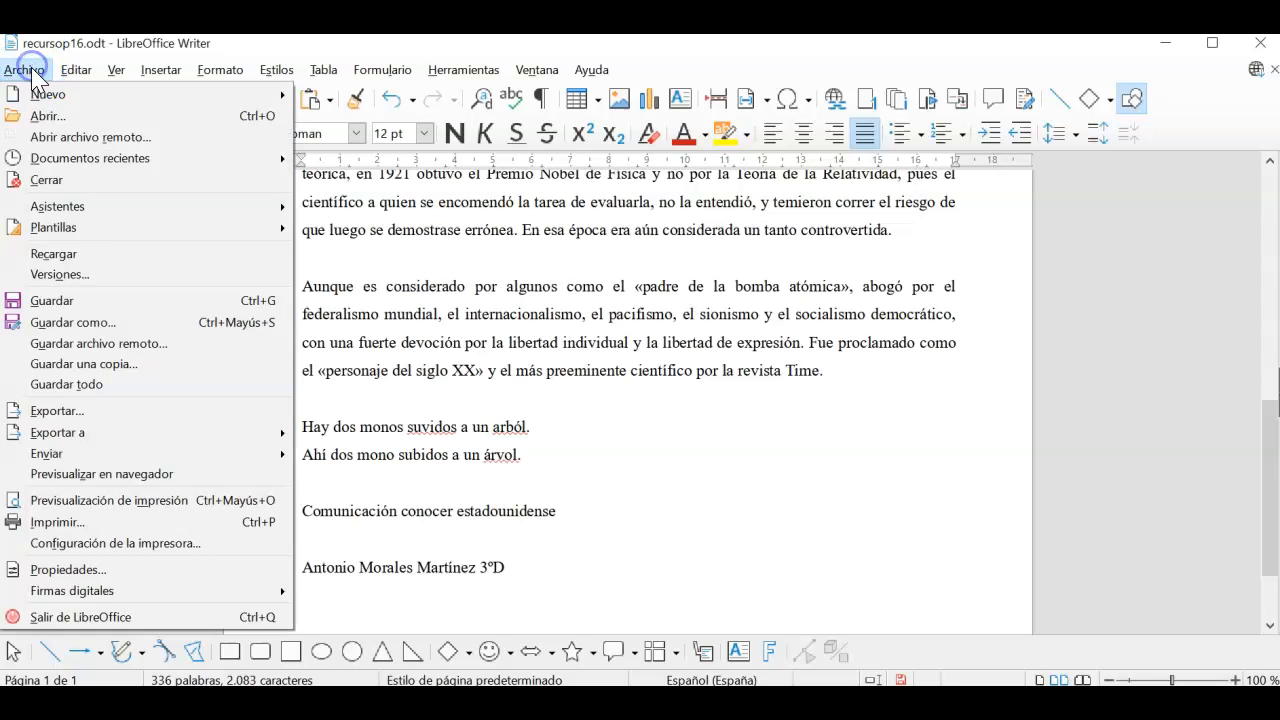
click(88, 322)
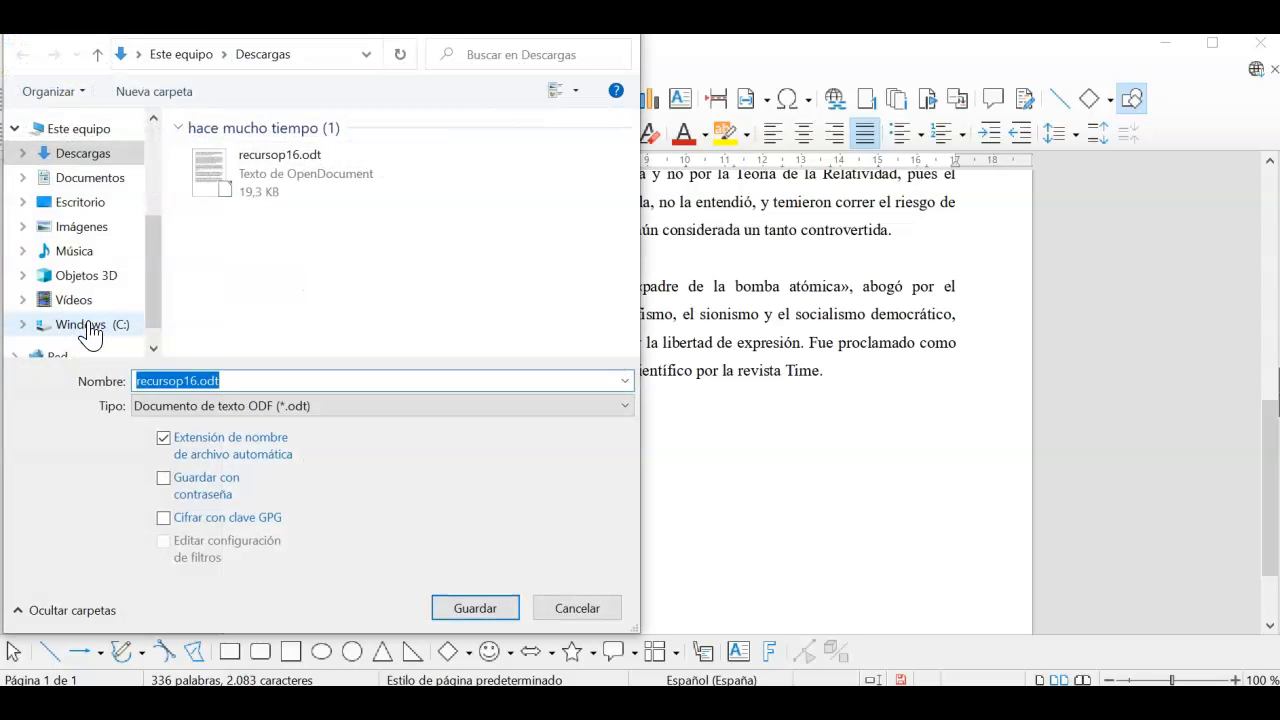
click(88, 177)
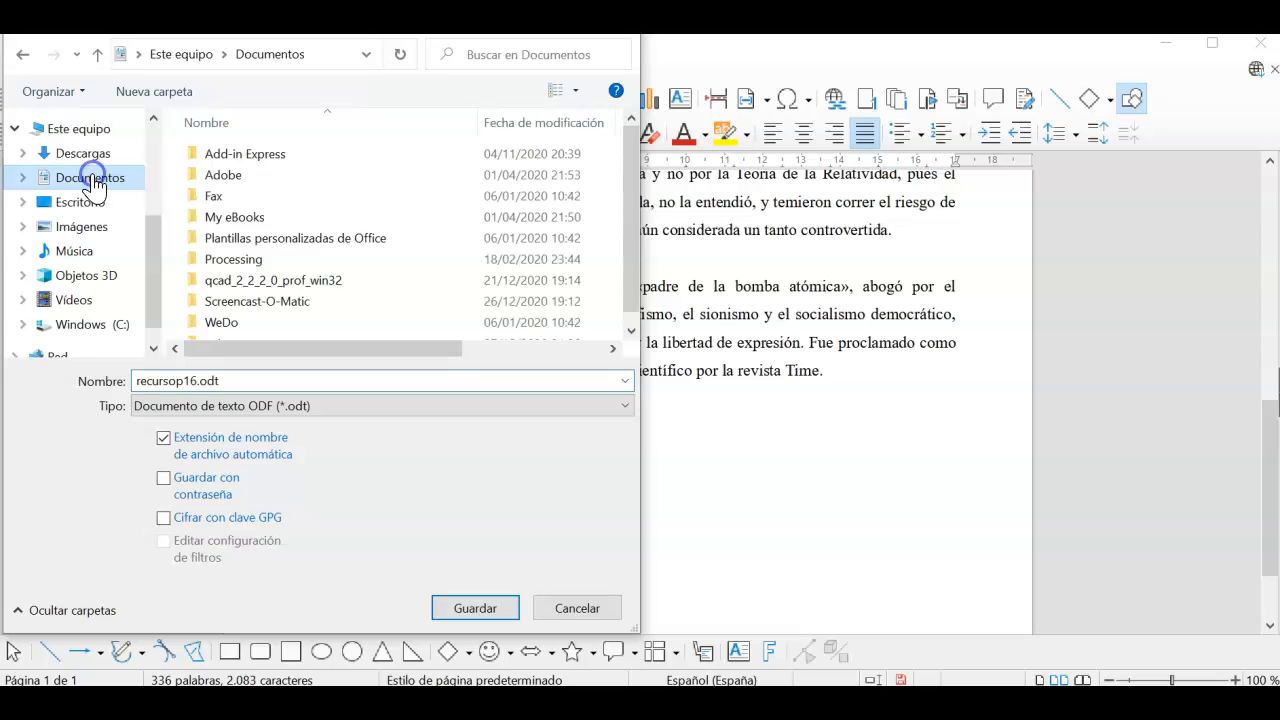
scroll(283, 297, down, 1)
double_click(229, 326)
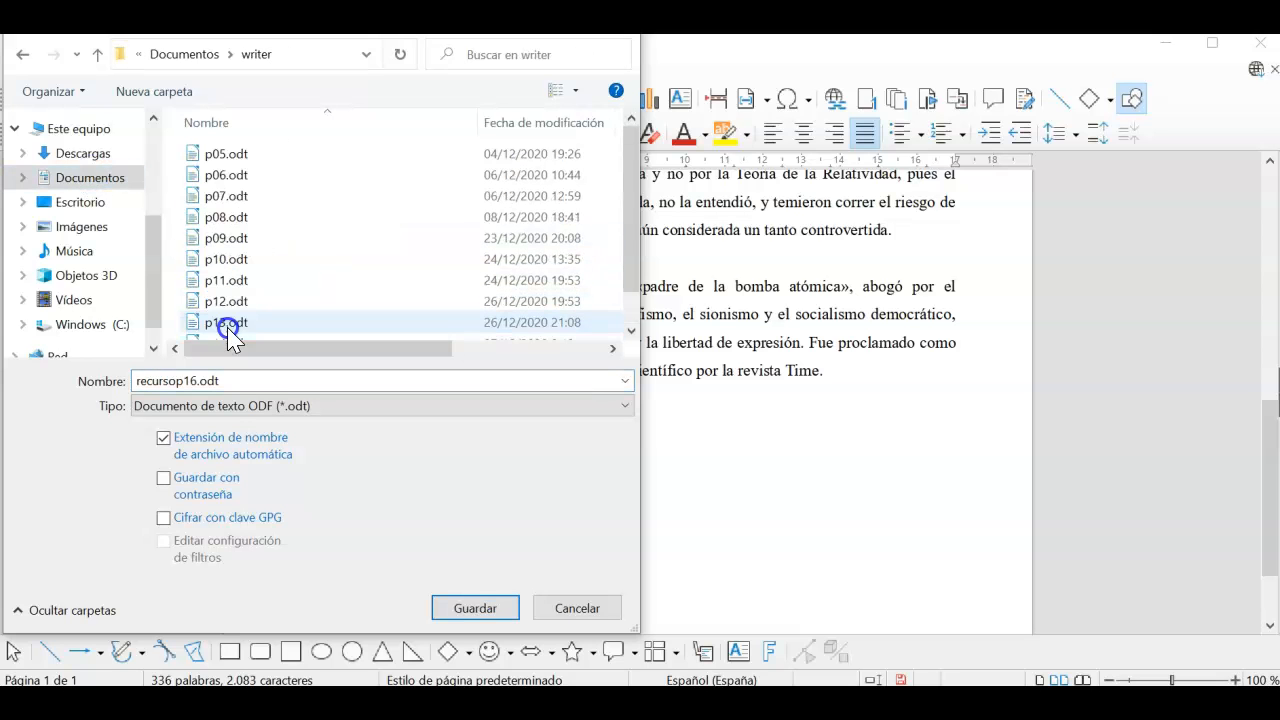
double_click(232, 380)
click(181, 380)
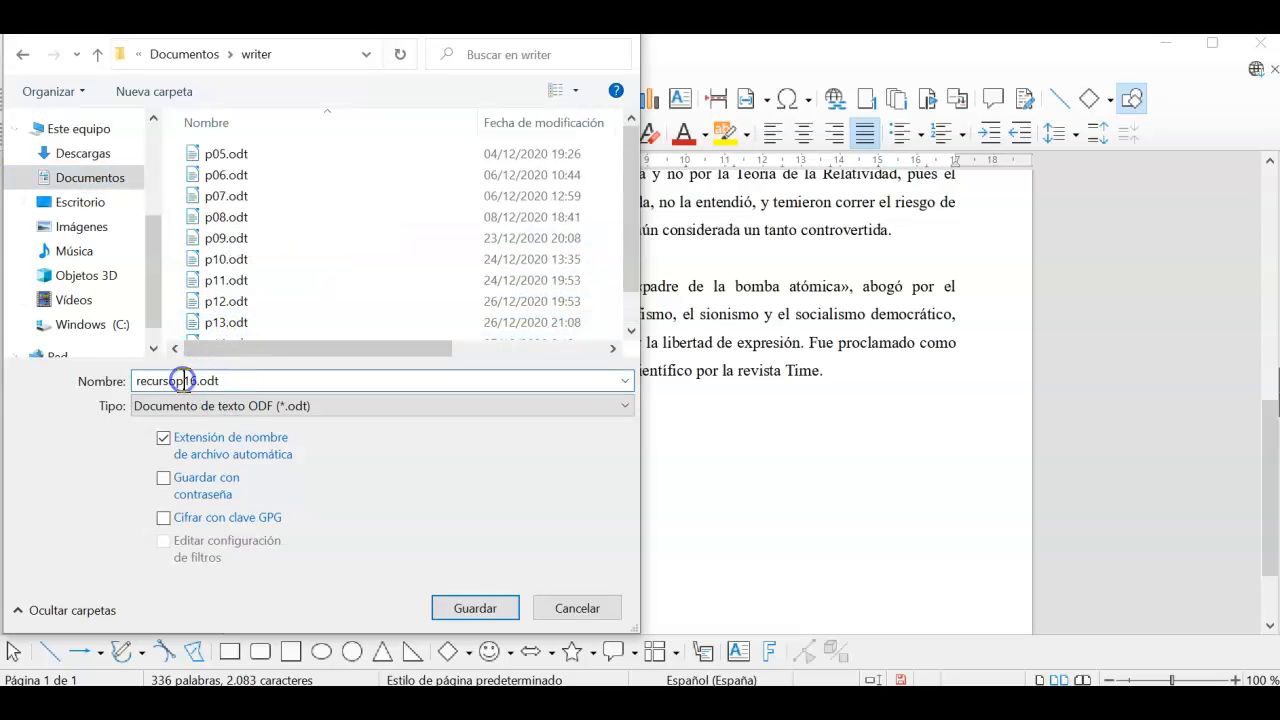
key(BackSpace)
key(BackSpace)
key(BackSpace)
key(BackSpace)
key(BackSpace)
key(BackSpace)
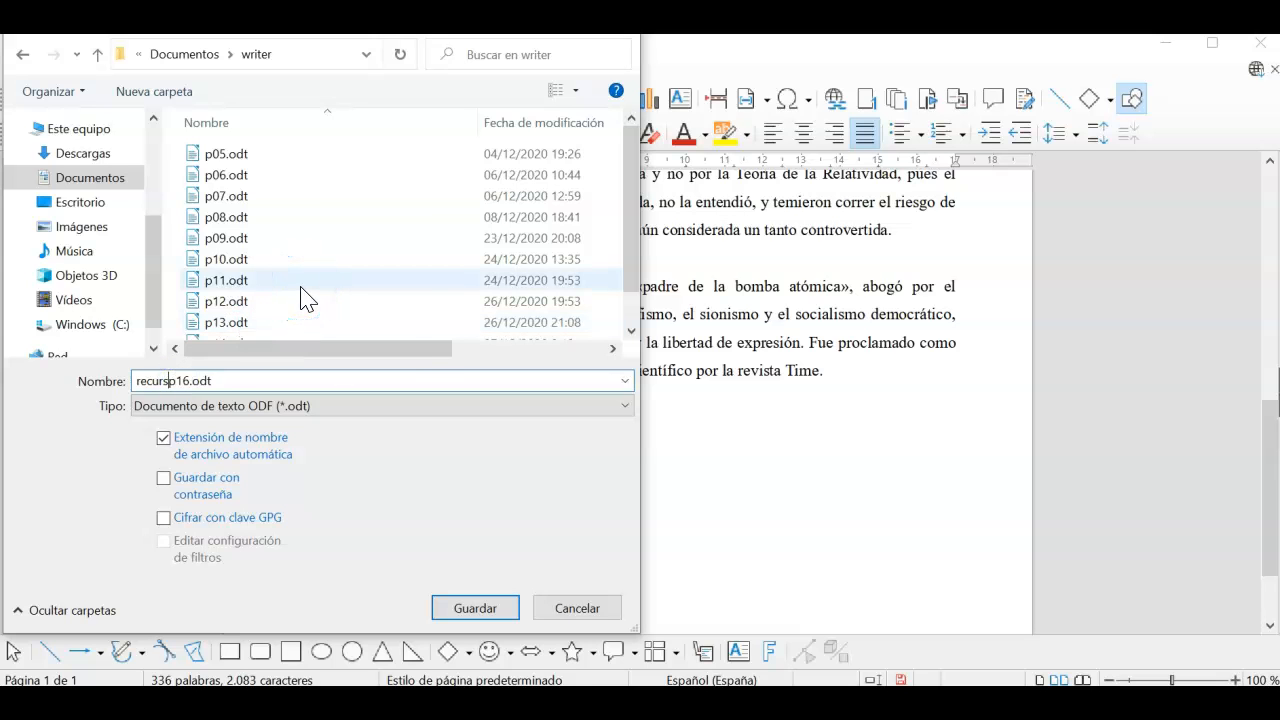
key(BackSpace)
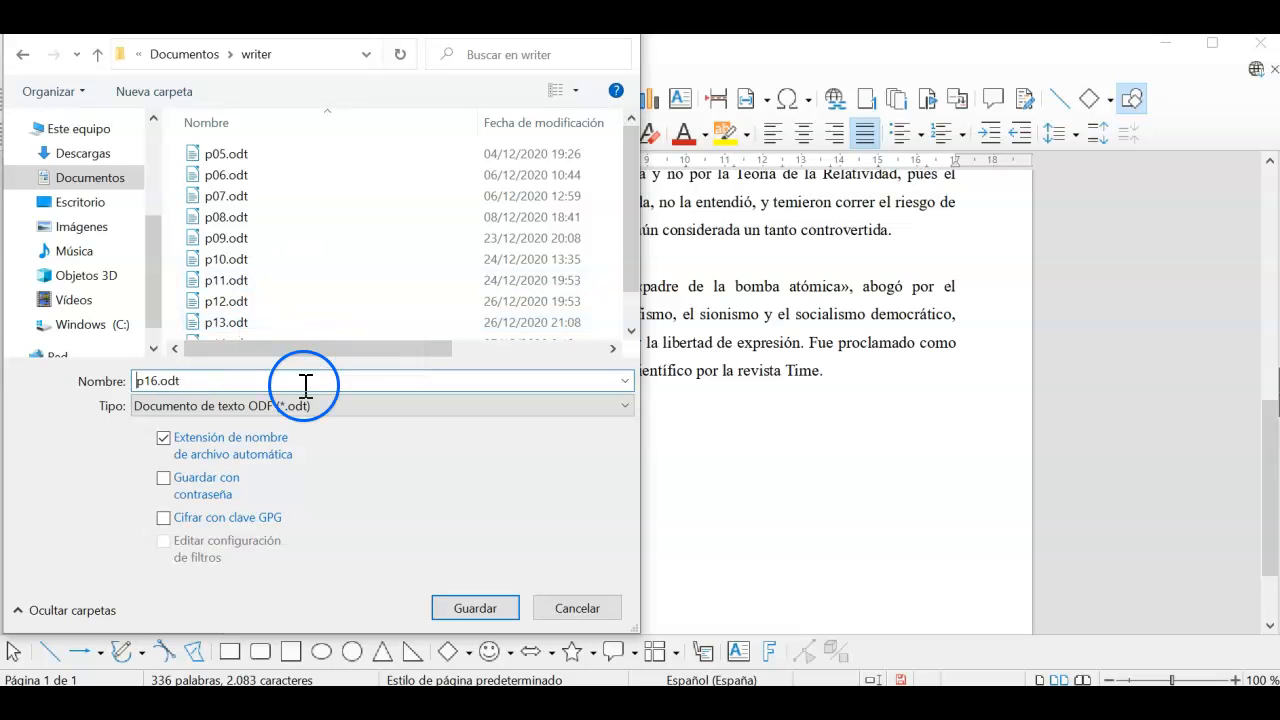
click(475, 607)
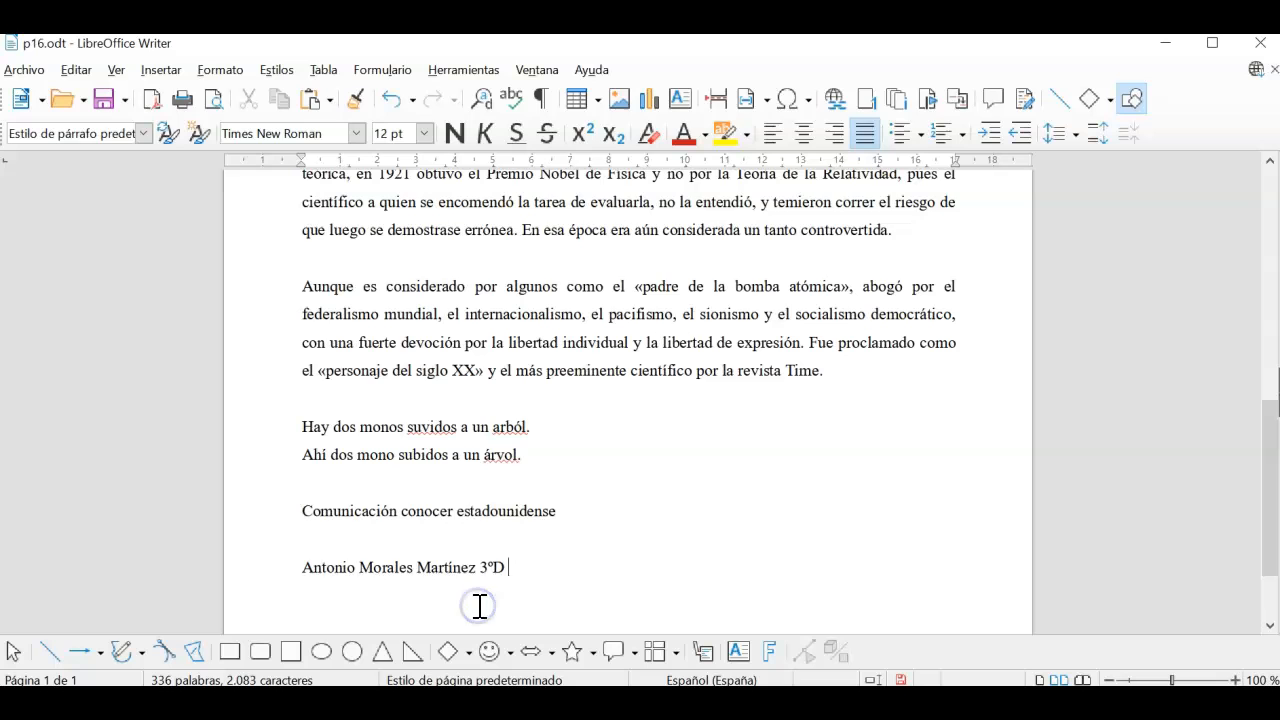